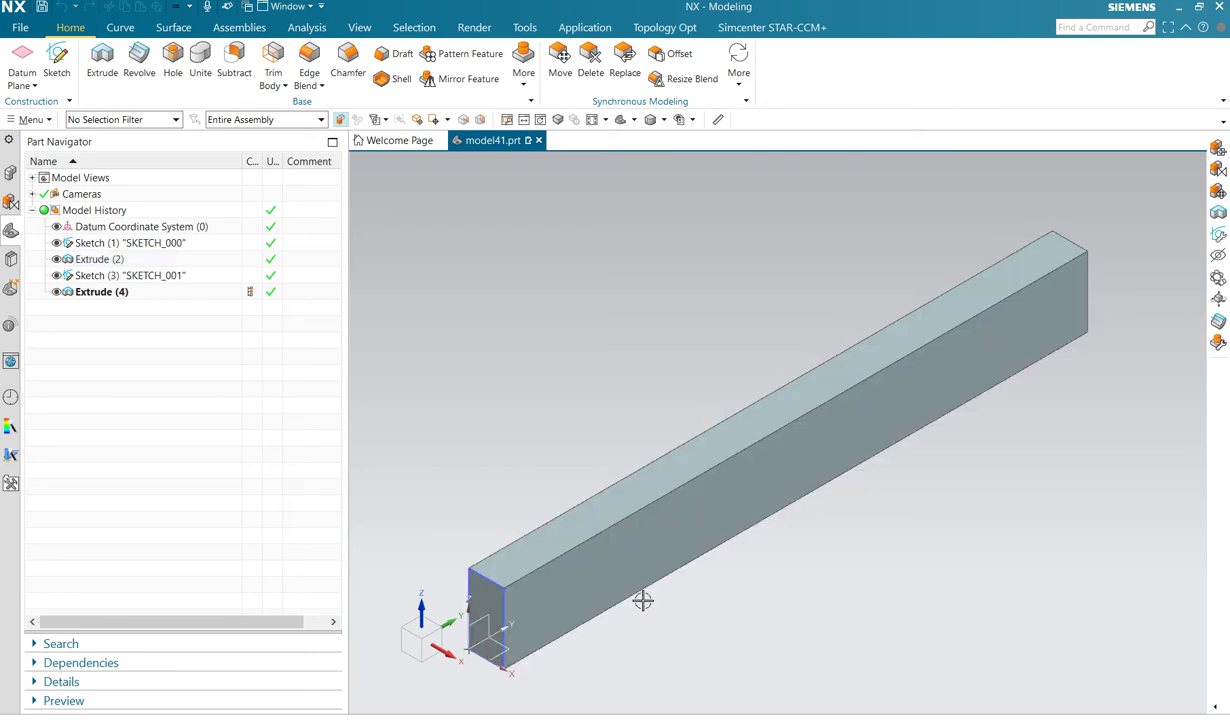
- Orbit the beam to inspect its top slot and review the part's expressions list
middle_drag(832, 530, 803, 414)
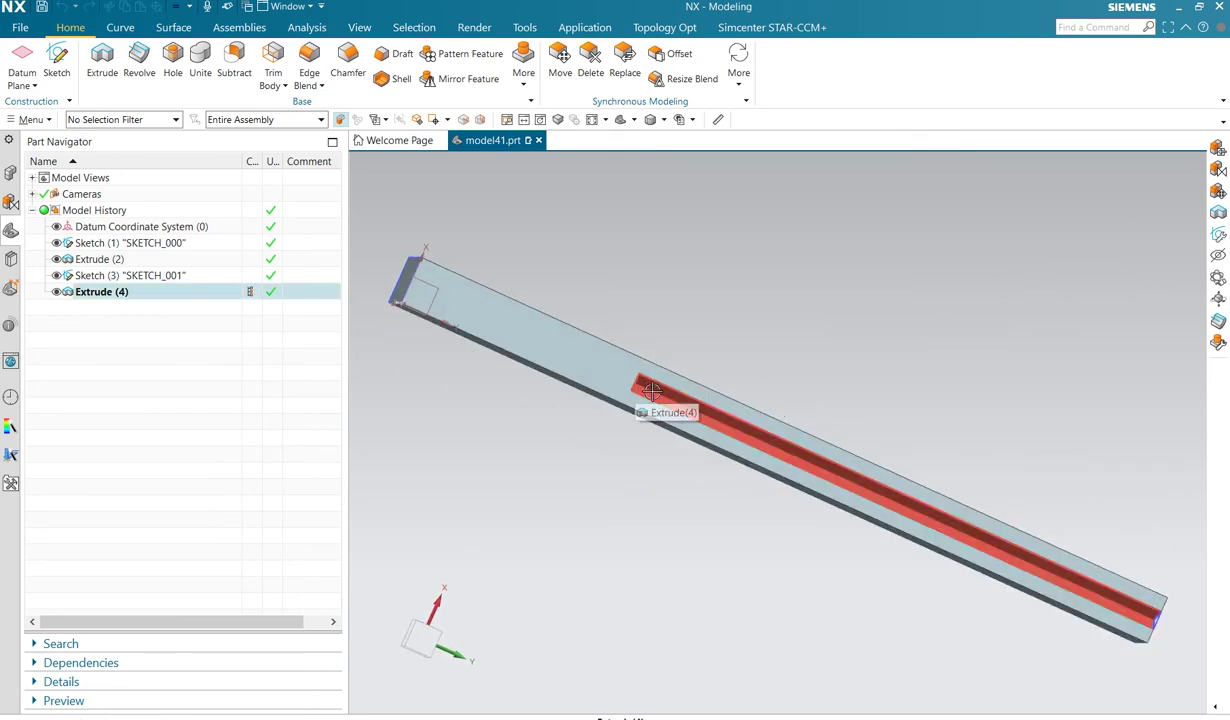
scroll(870, 480, down, 6)
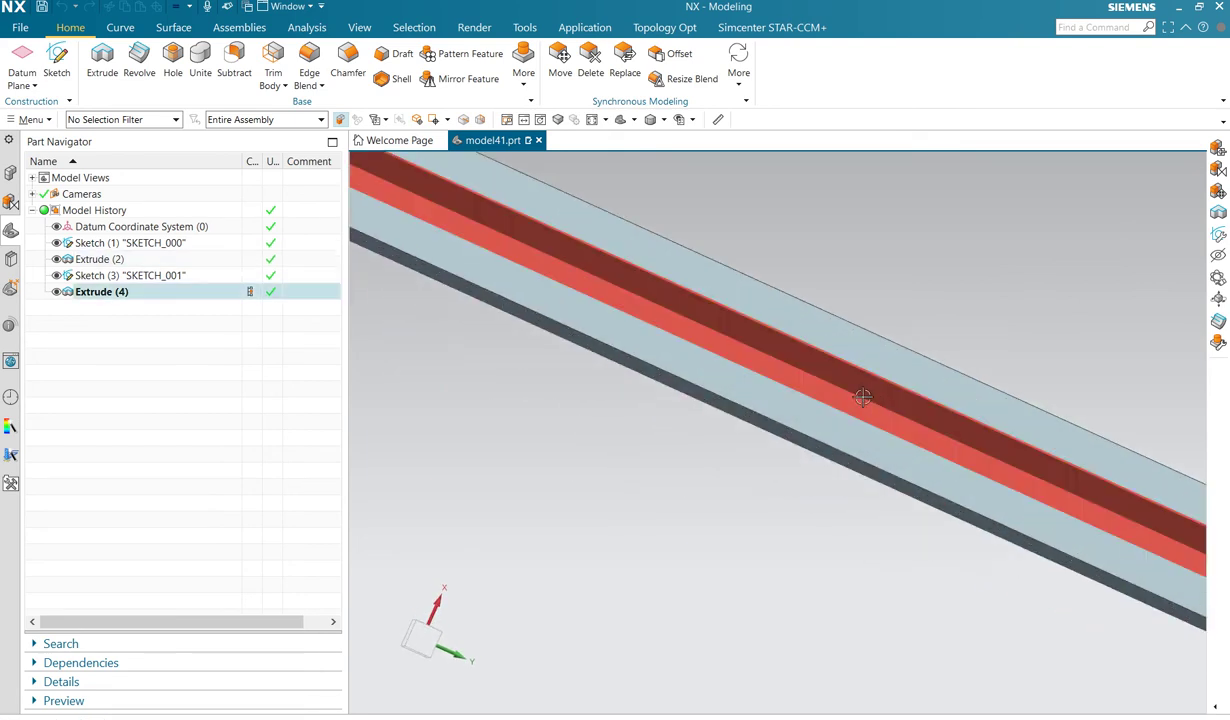
scroll(851, 412, up, 6)
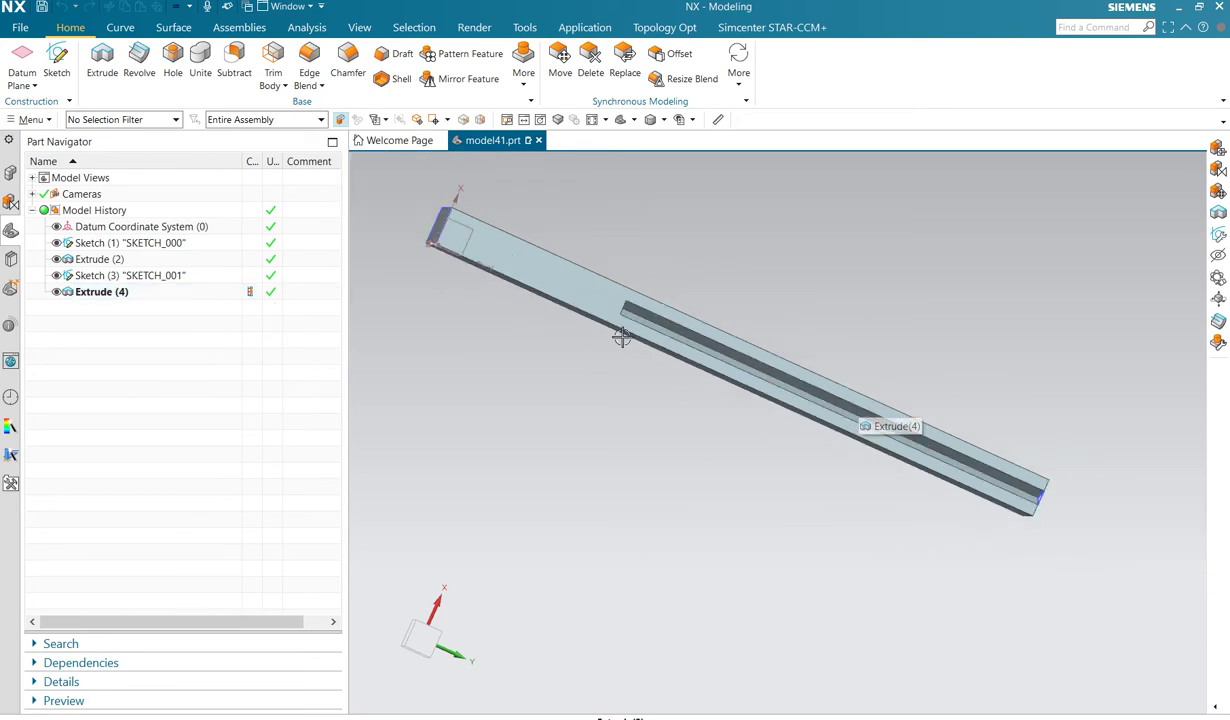
middle_drag(618, 335, 670, 452)
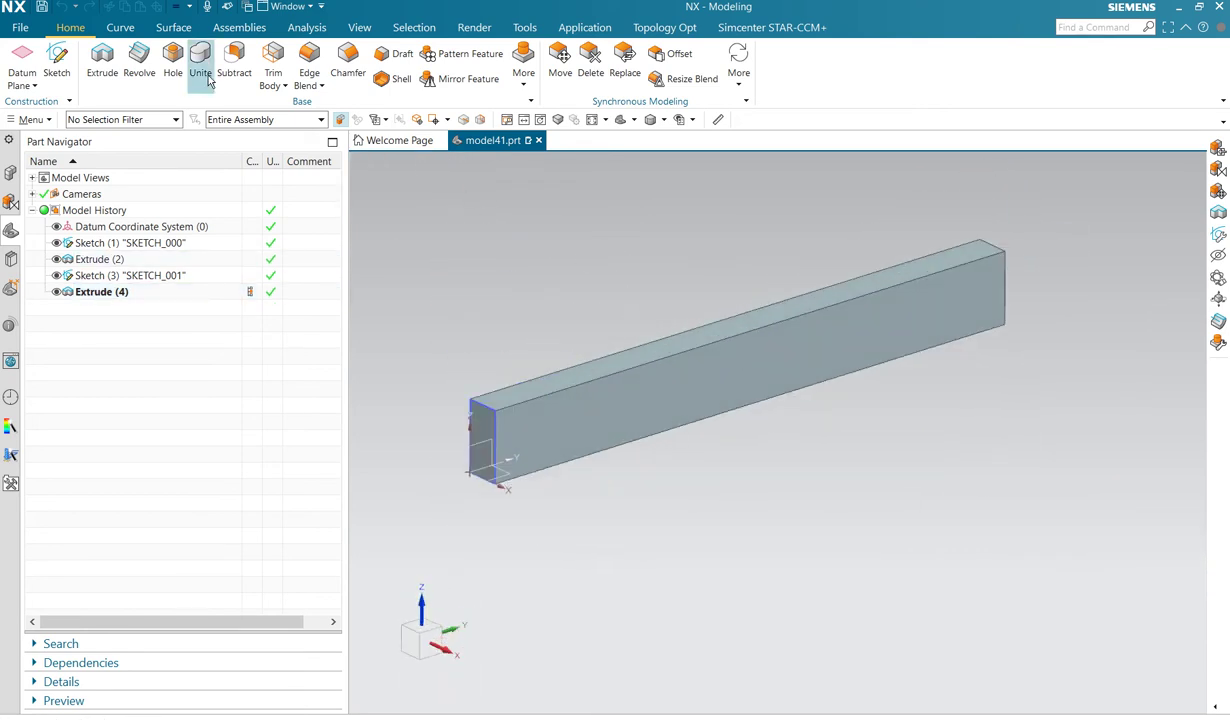
click(523, 27)
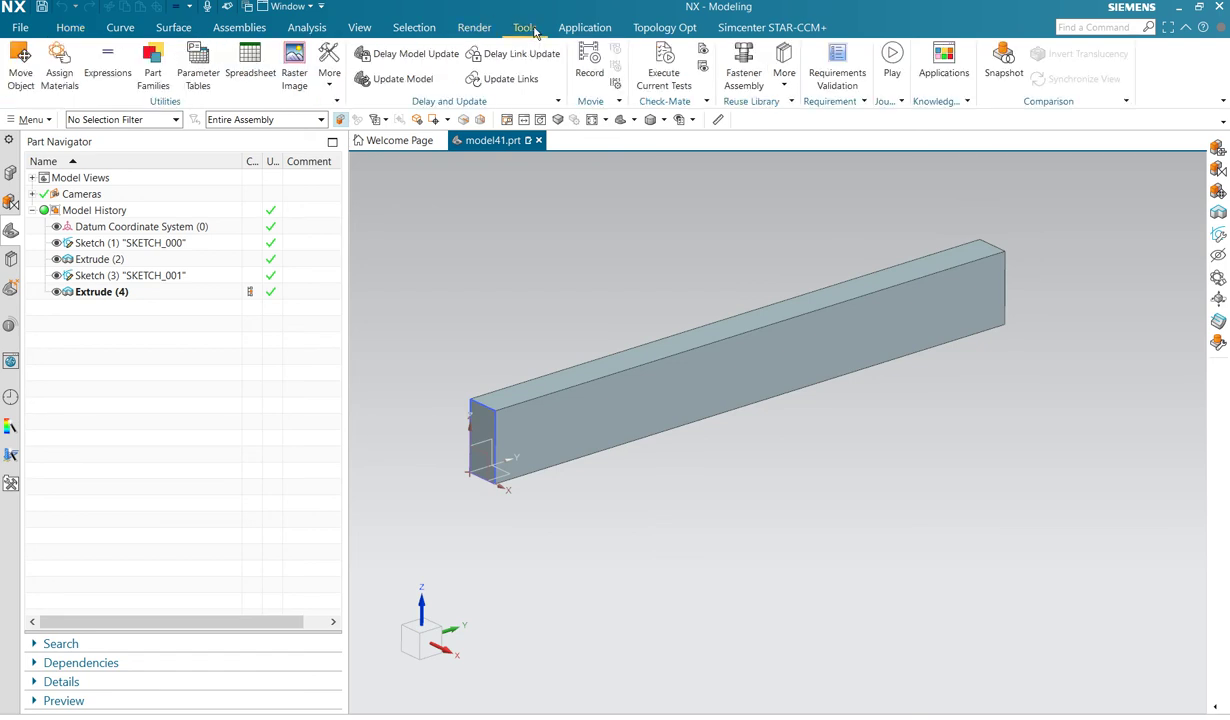
click(120, 78)
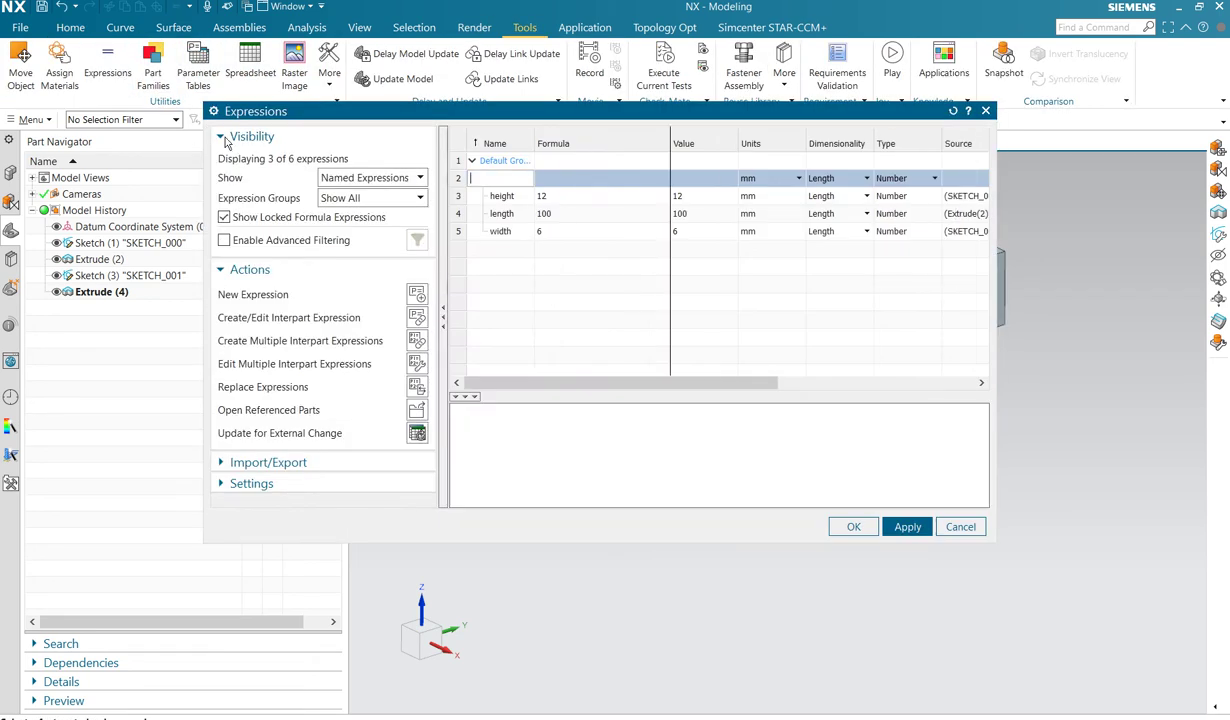
drag(560, 111, 700, 507)
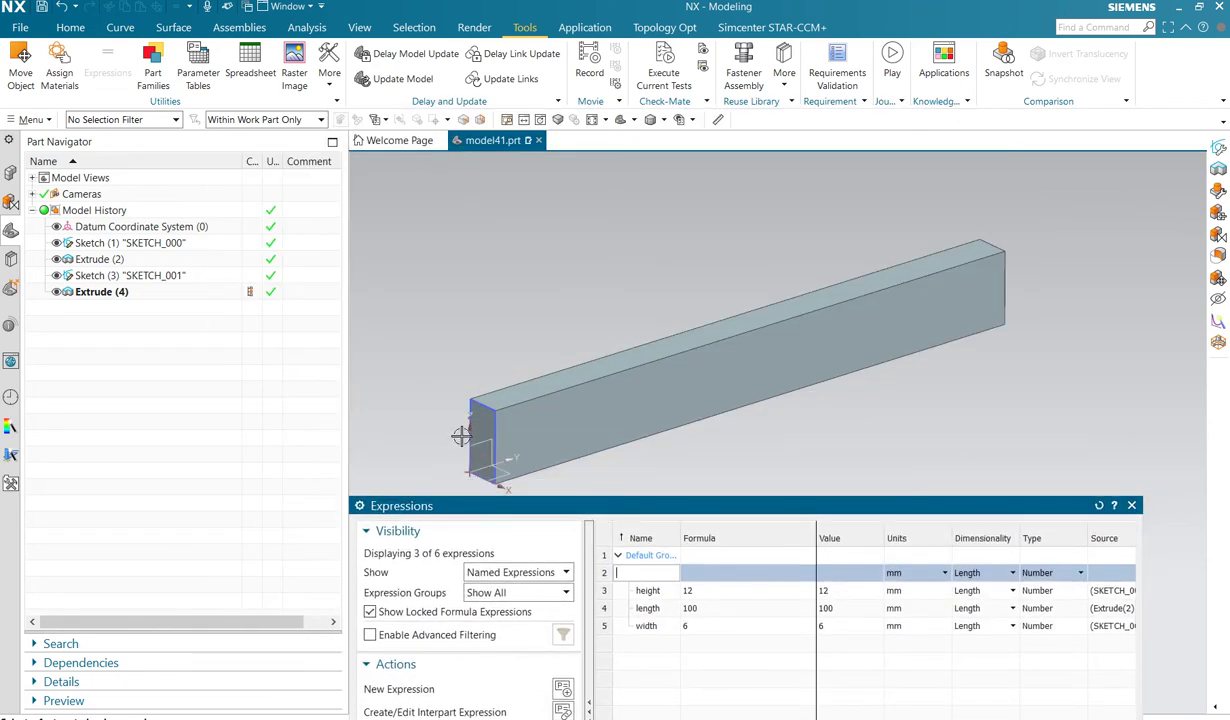
click(1133, 506)
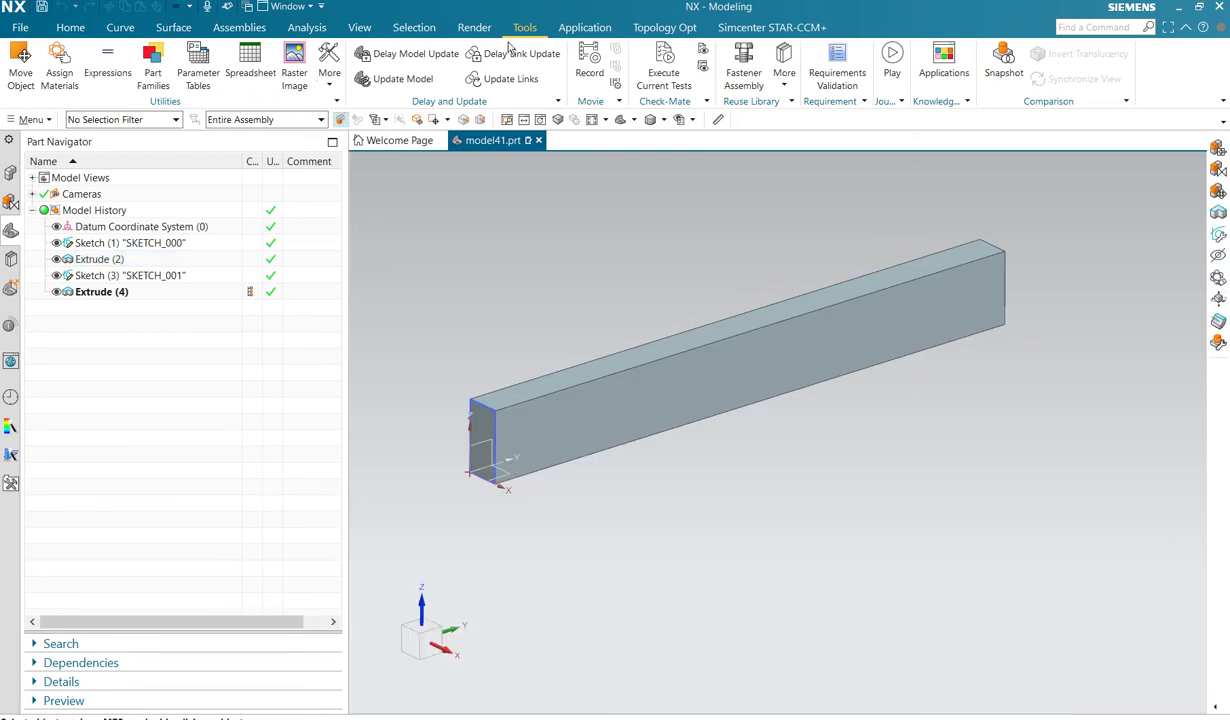
- Switch to Pre/Post and expand Session, model41_sim2, model41_fem2 and the idealized part
click(590, 29)
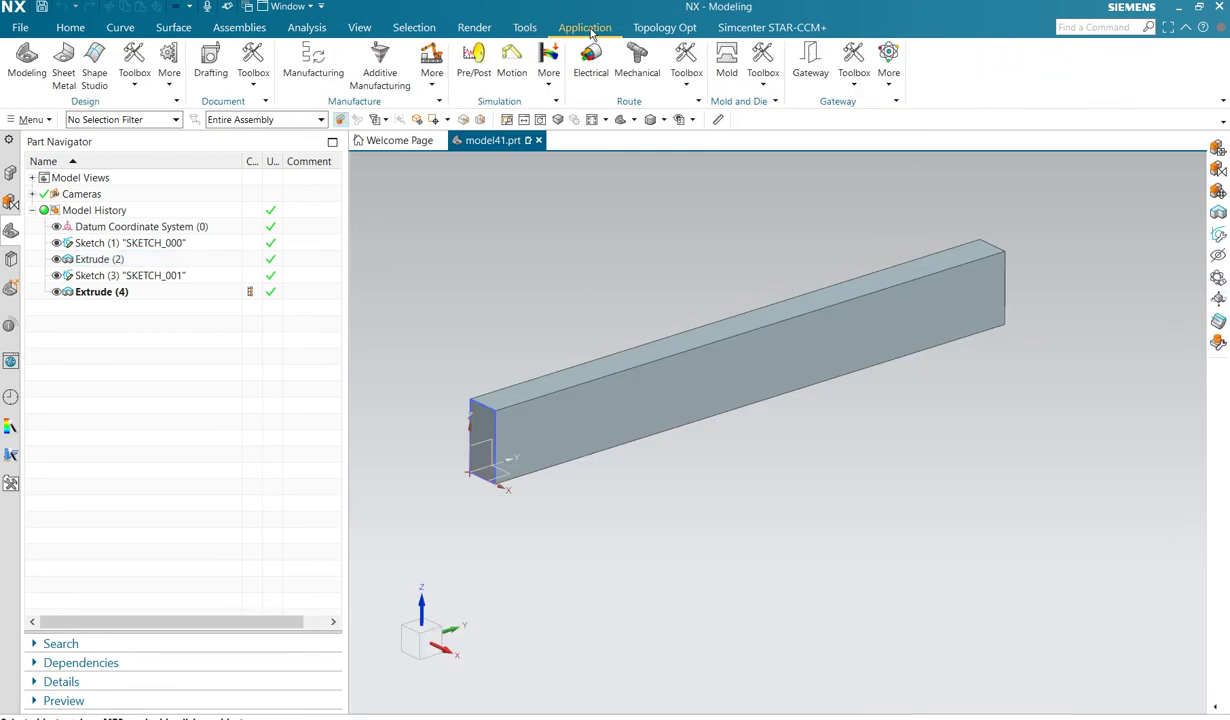
click(476, 62)
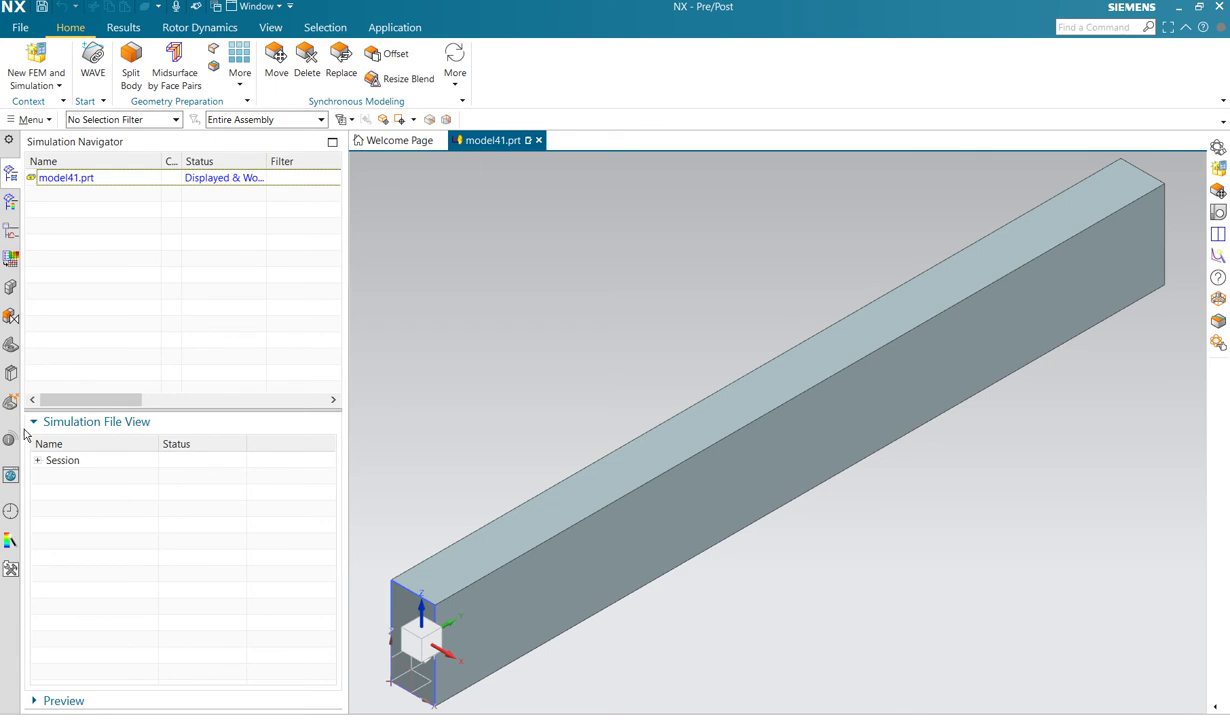
click(38, 460)
click(50, 477)
click(63, 493)
click(76, 509)
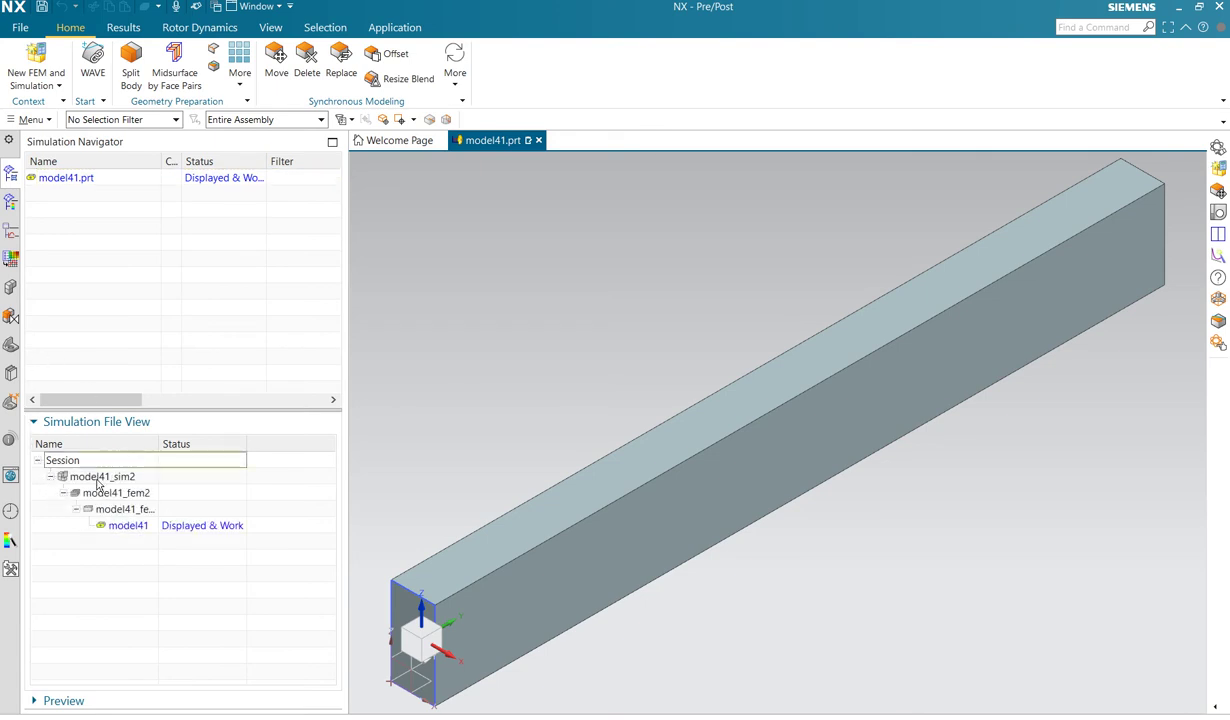
- Make model41_sim2 the displayed simulation and load Solution 1's Structural results
double_click(102, 476)
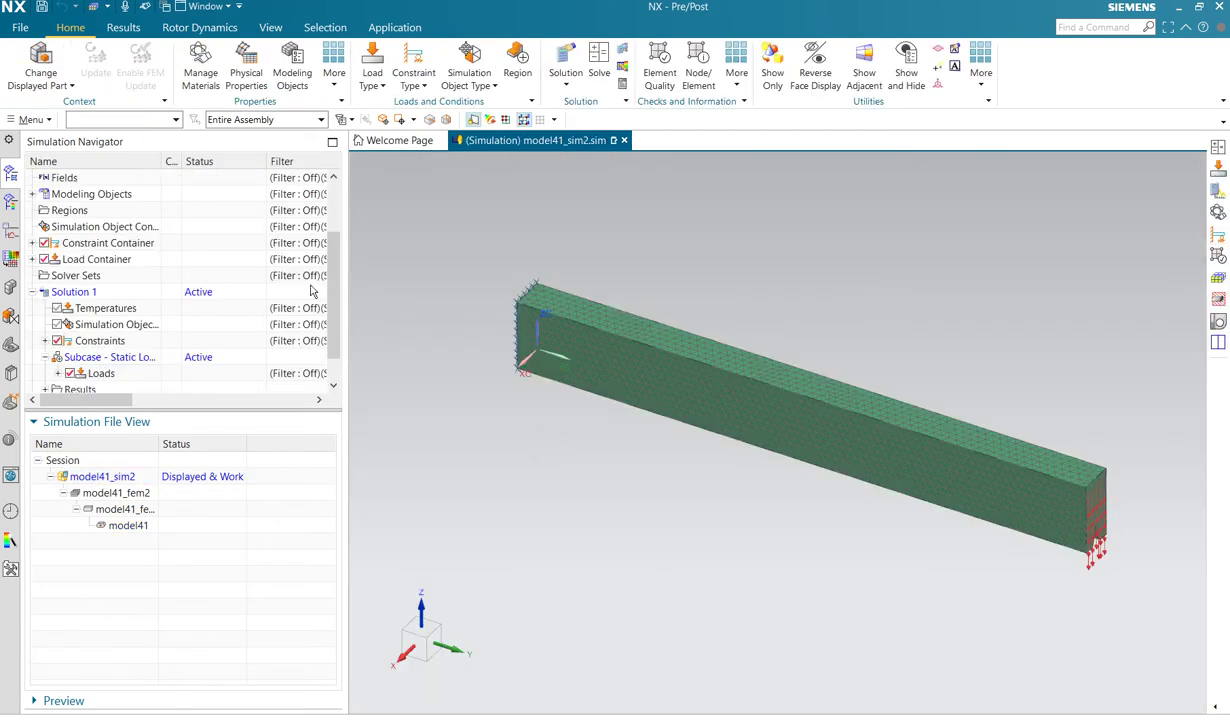
click(11, 202)
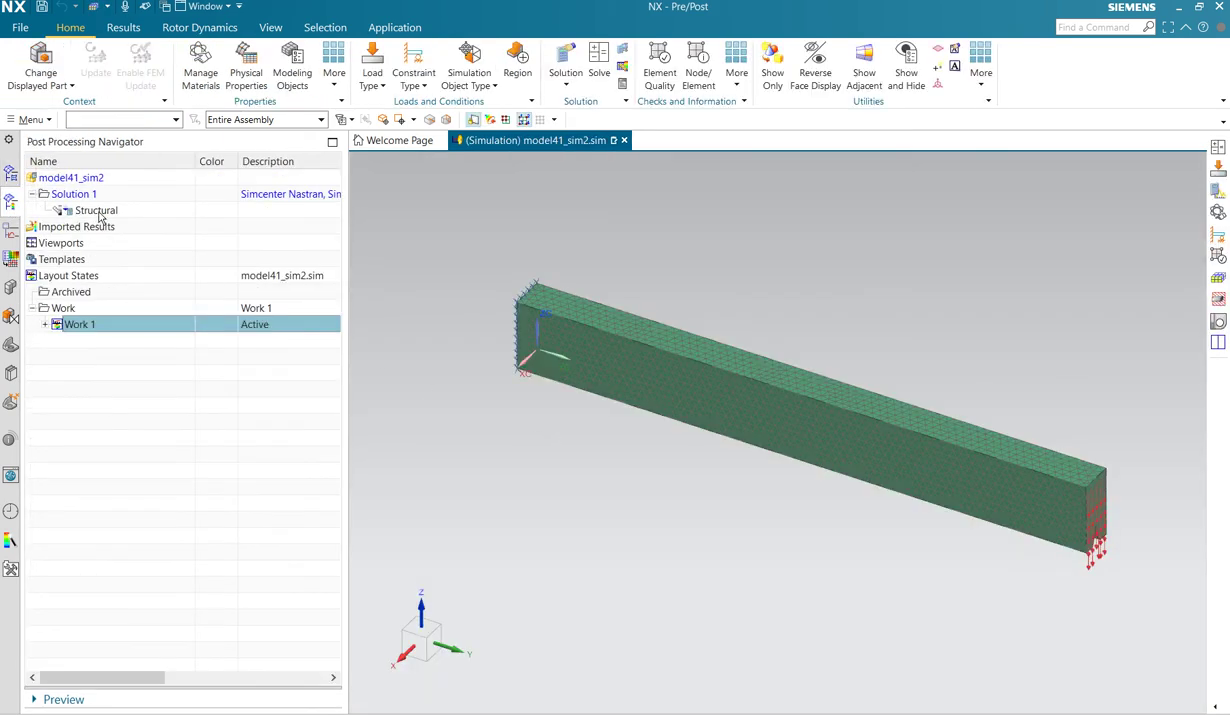
double_click(97, 211)
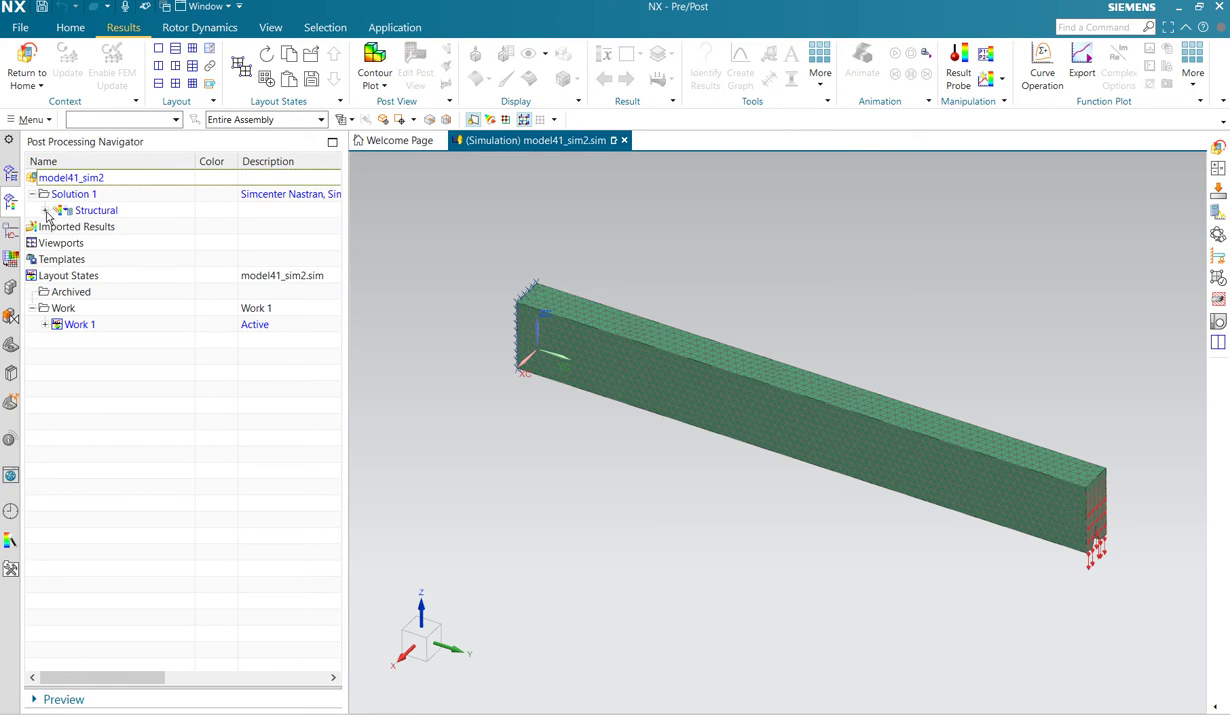
- Plot the YY component of Stress - Element-Nodal, ranging -110.88 to 110.73 MPa
click(46, 211)
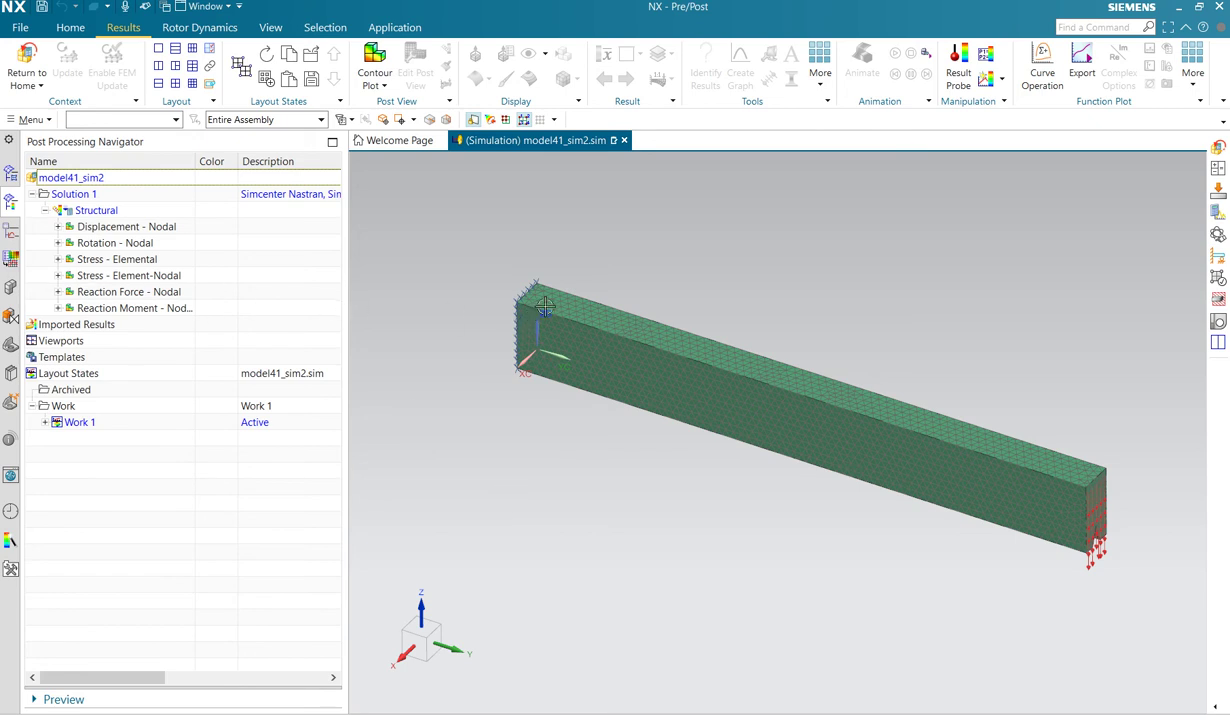
click(58, 275)
middle_drag(478, 602, 511, 599)
scroll(459, 651, up, 3)
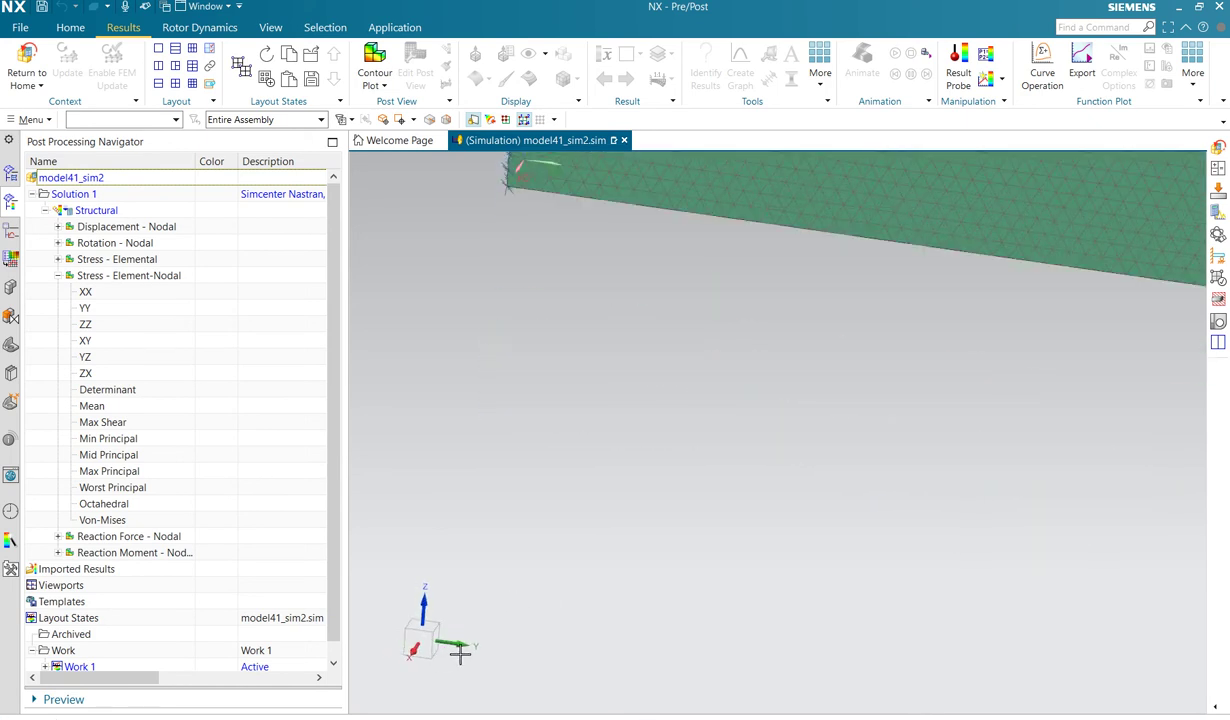
scroll(460, 653, down, 1)
scroll(481, 641, down, 1)
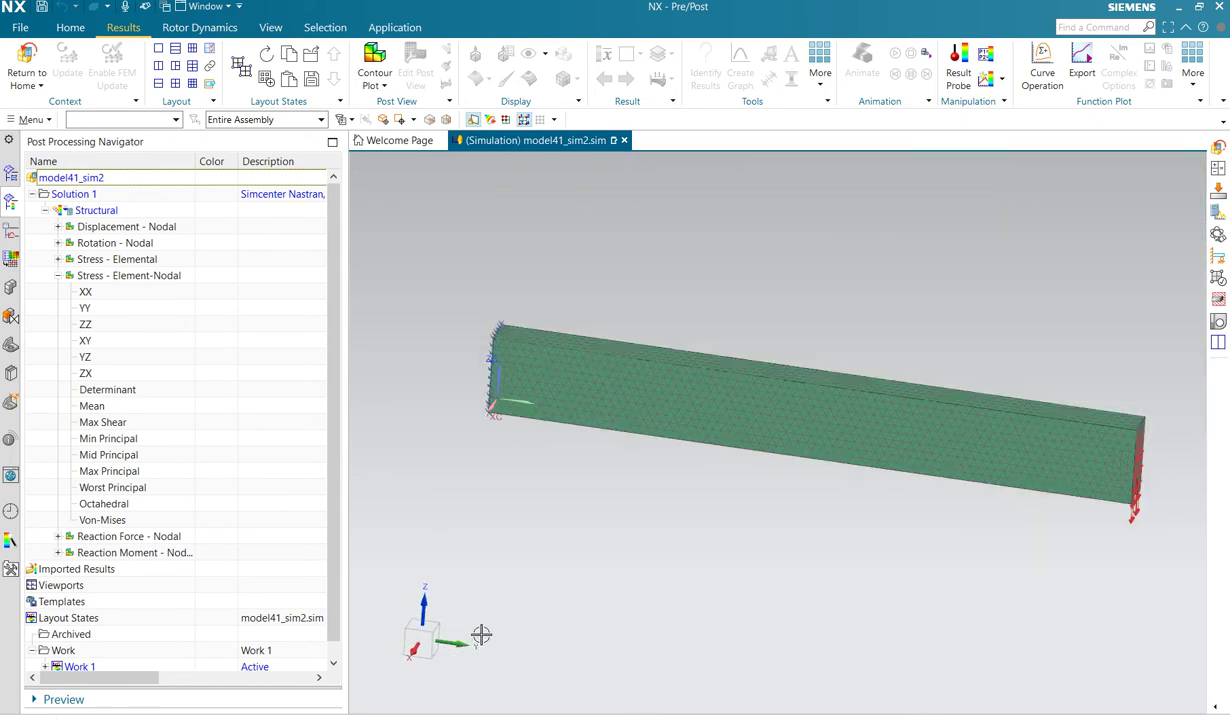
double_click(85, 310)
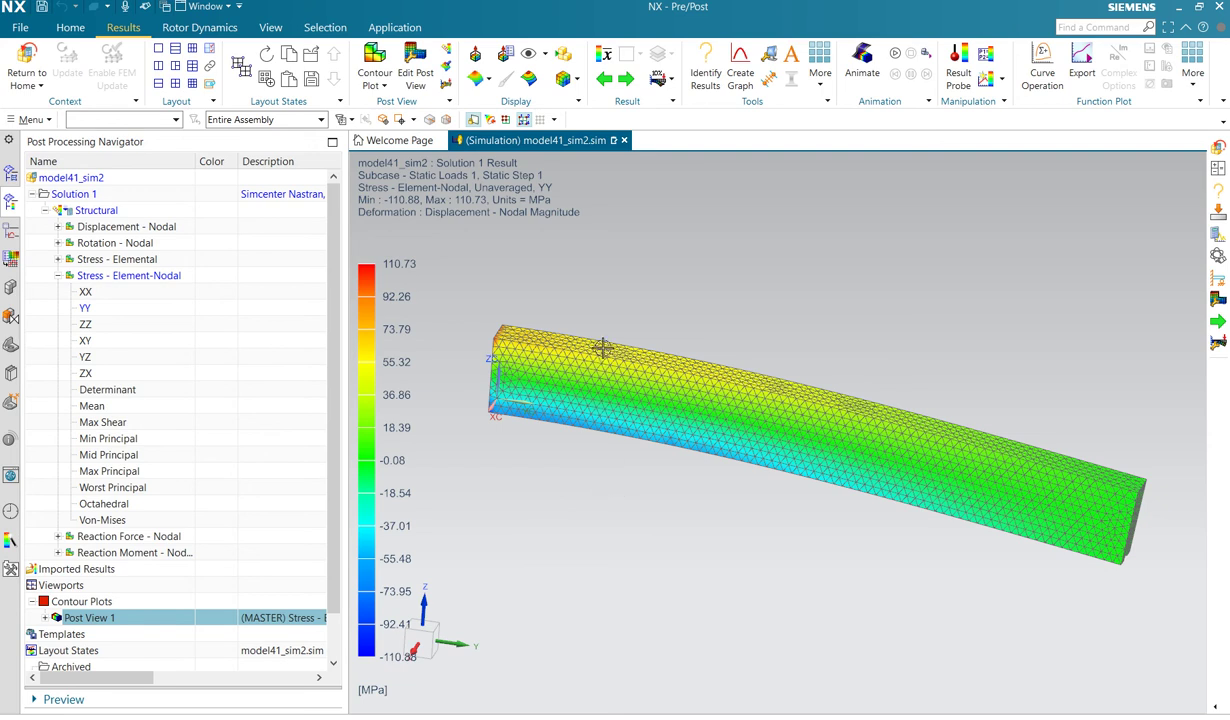
- Start an On Path graph with default settings, its y axis defined by query curve
middle_drag(577, 431, 651, 439)
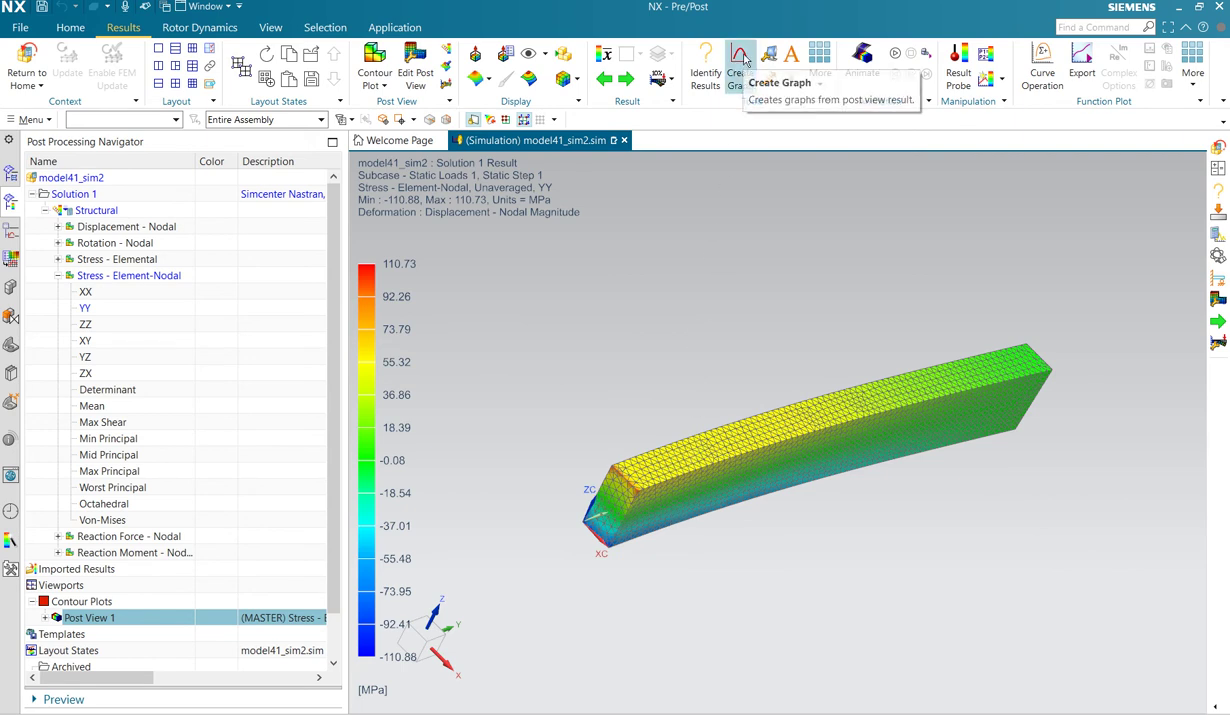
click(741, 66)
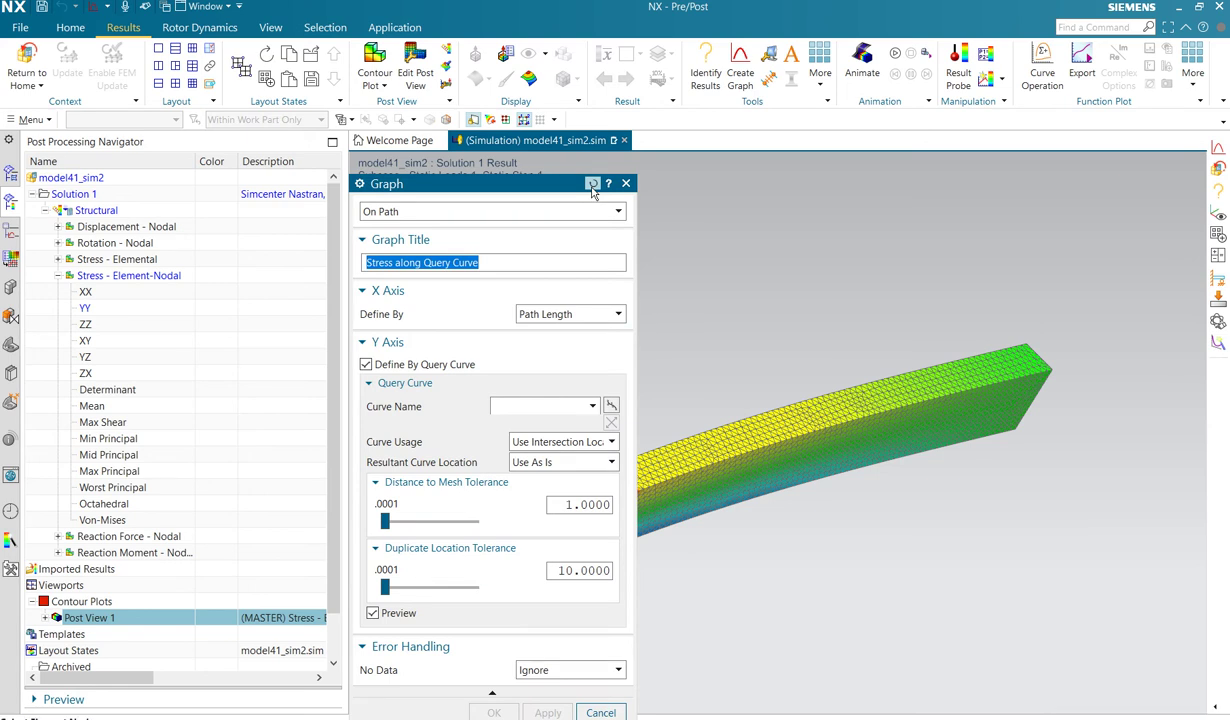
click(592, 186)
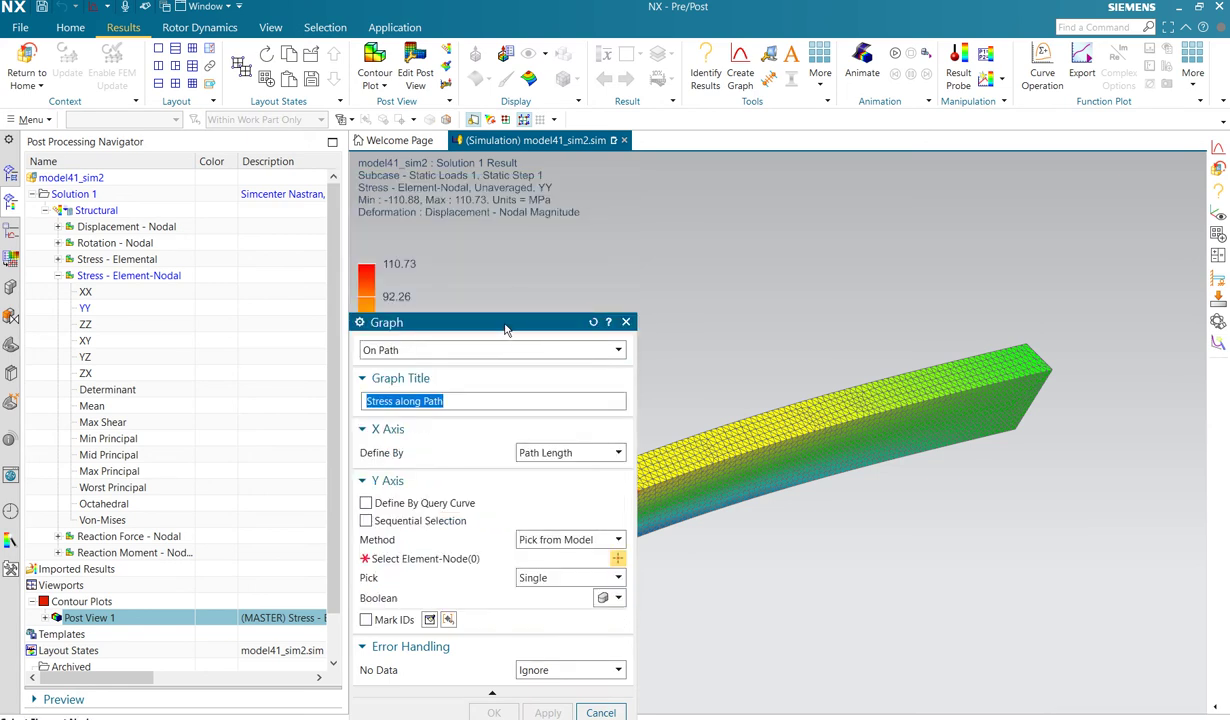
drag(505, 329, 364, 128)
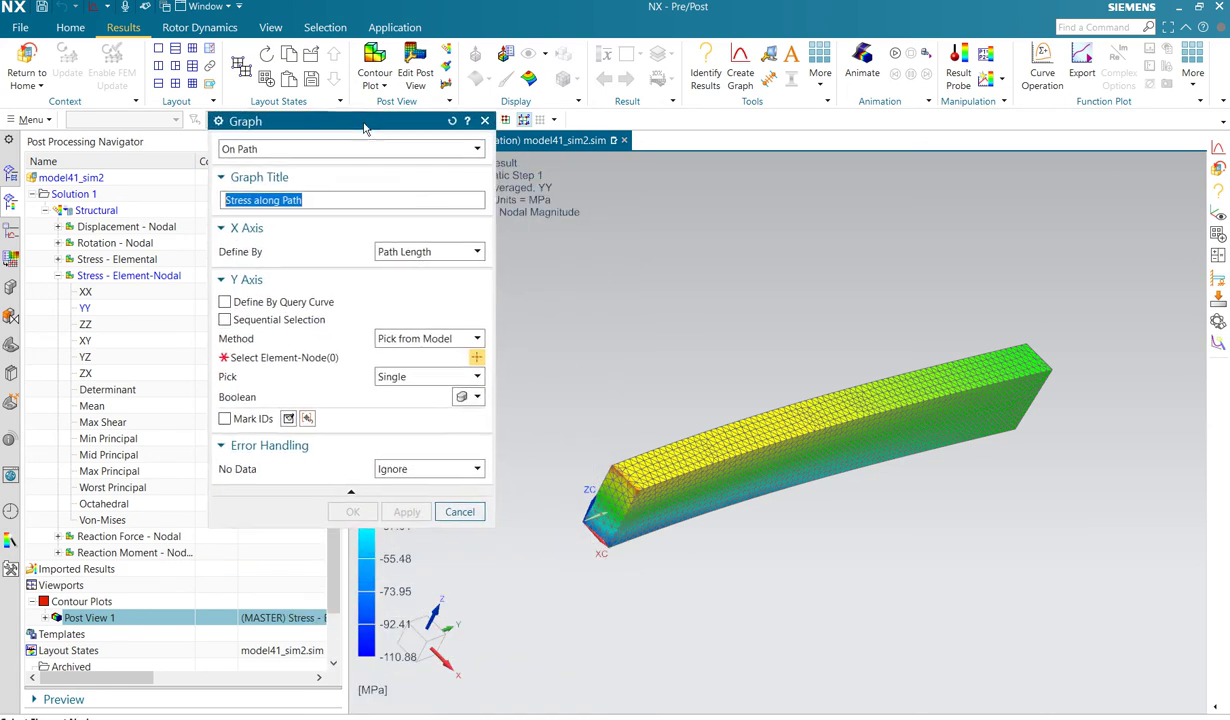
click(225, 302)
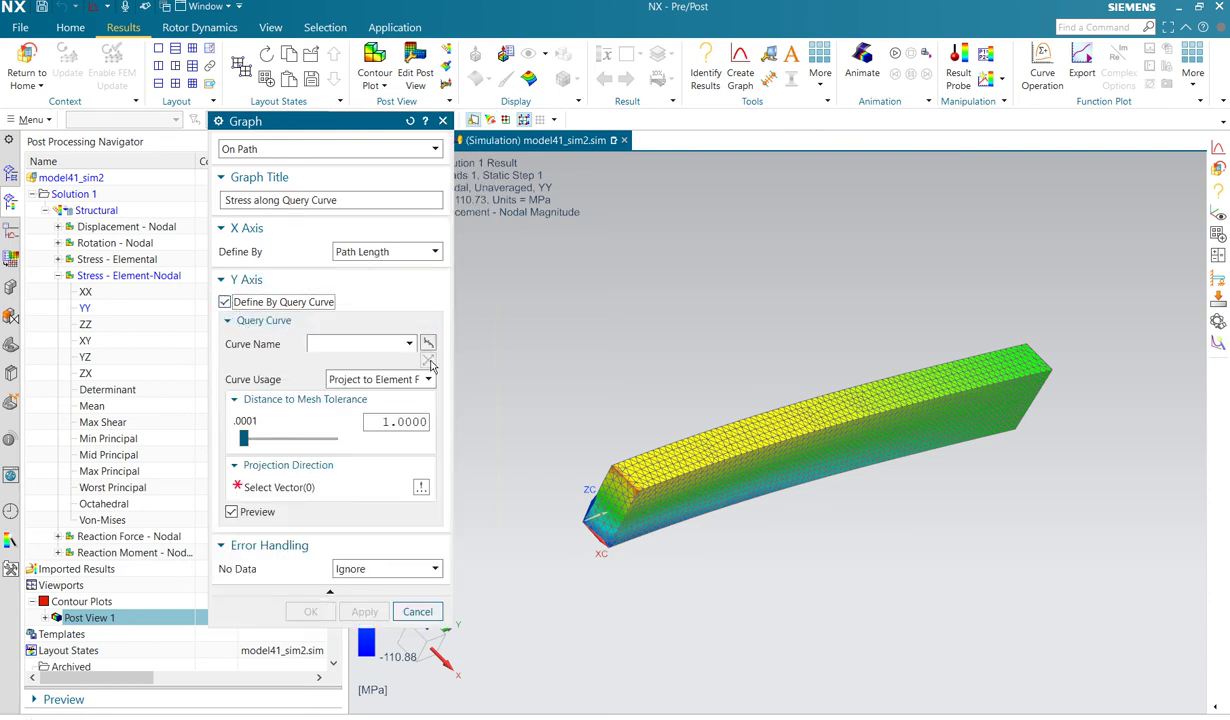
- Create query curve 'Bending stress coord' by coordinates from 6 20 0 to 6 20 12
click(428, 343)
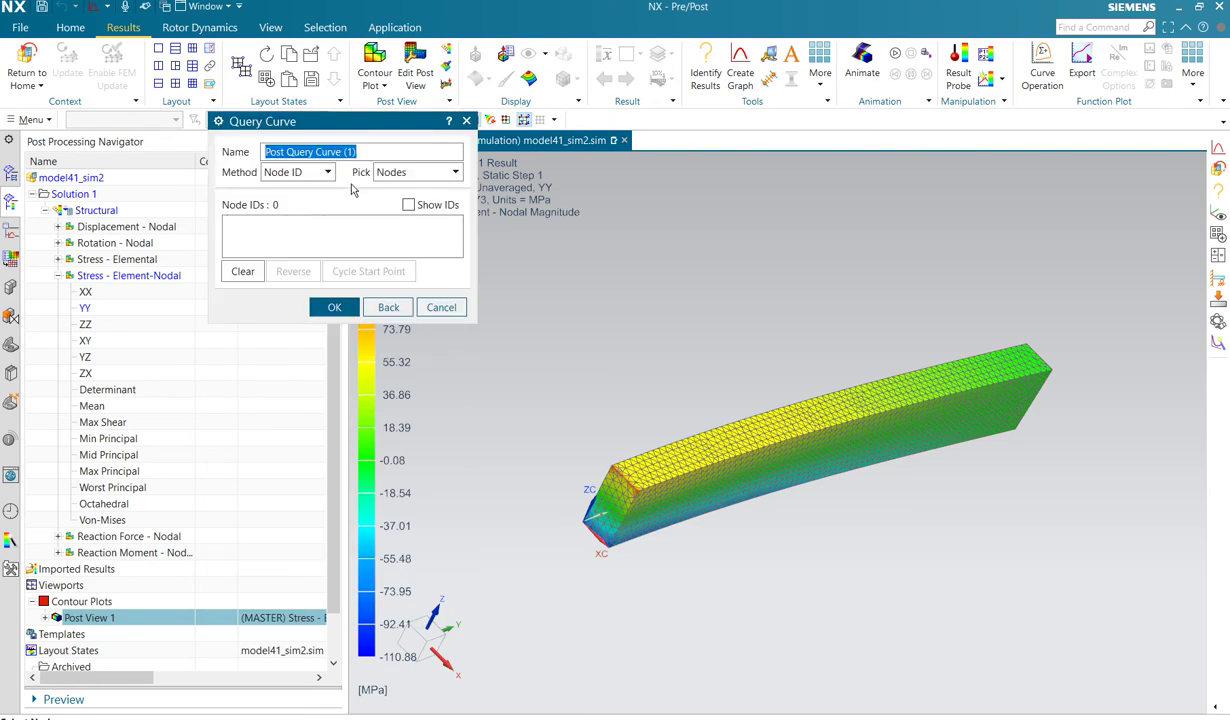
click(328, 174)
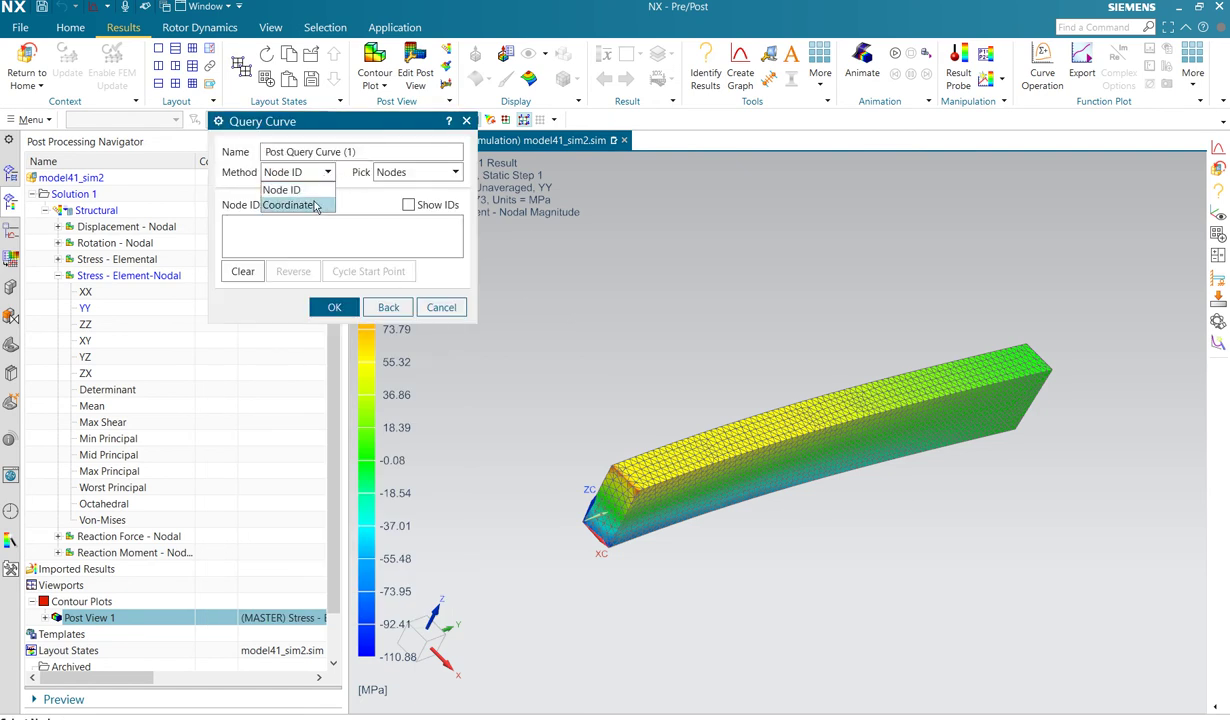
click(300, 206)
drag(367, 151, 267, 151)
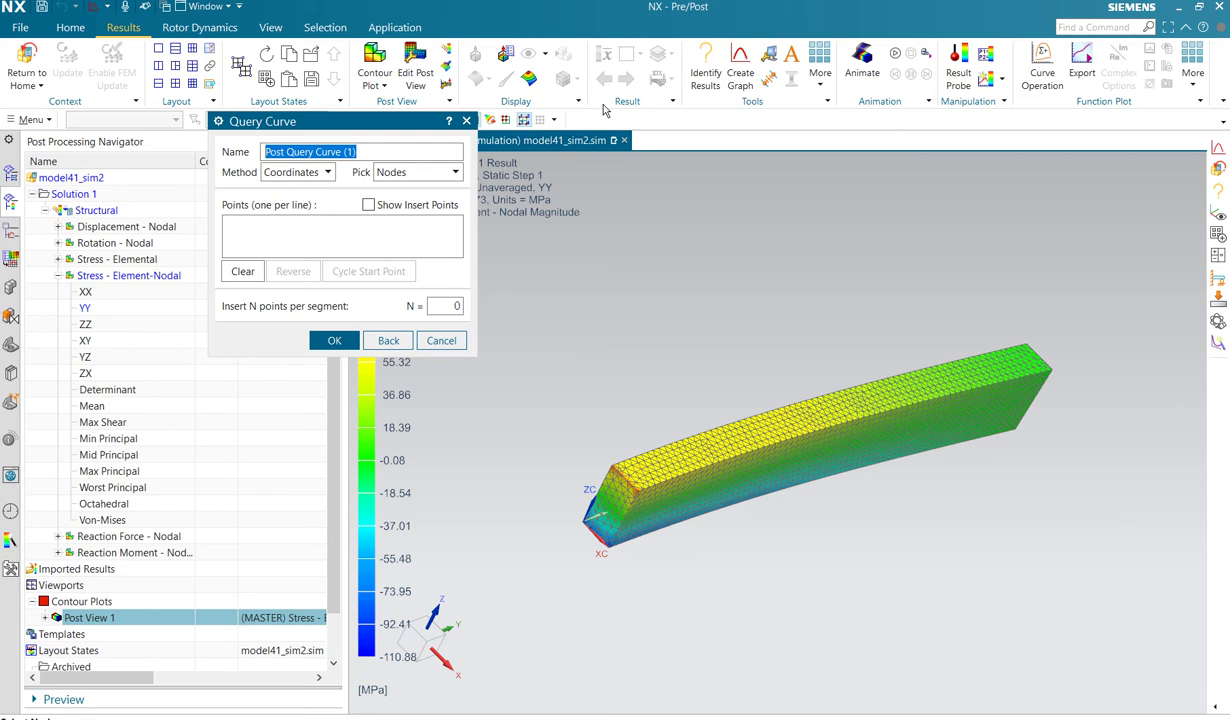
text(Bending stress coord)
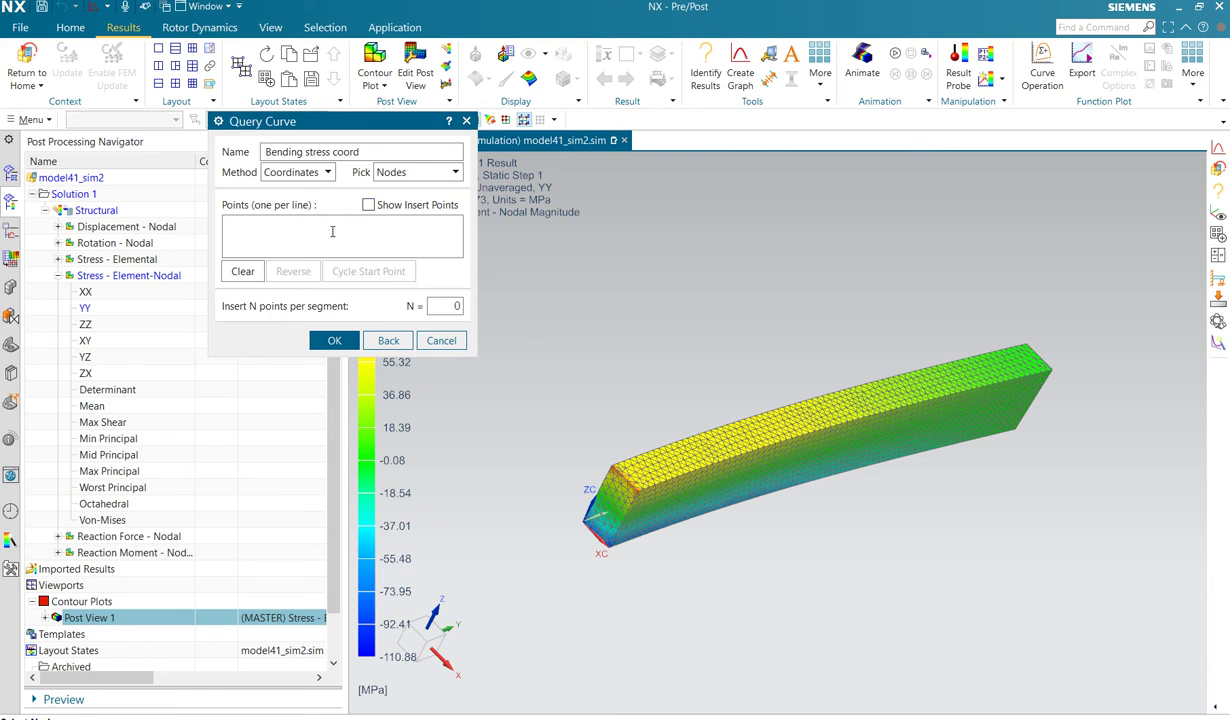
scroll(580, 551, up, 2)
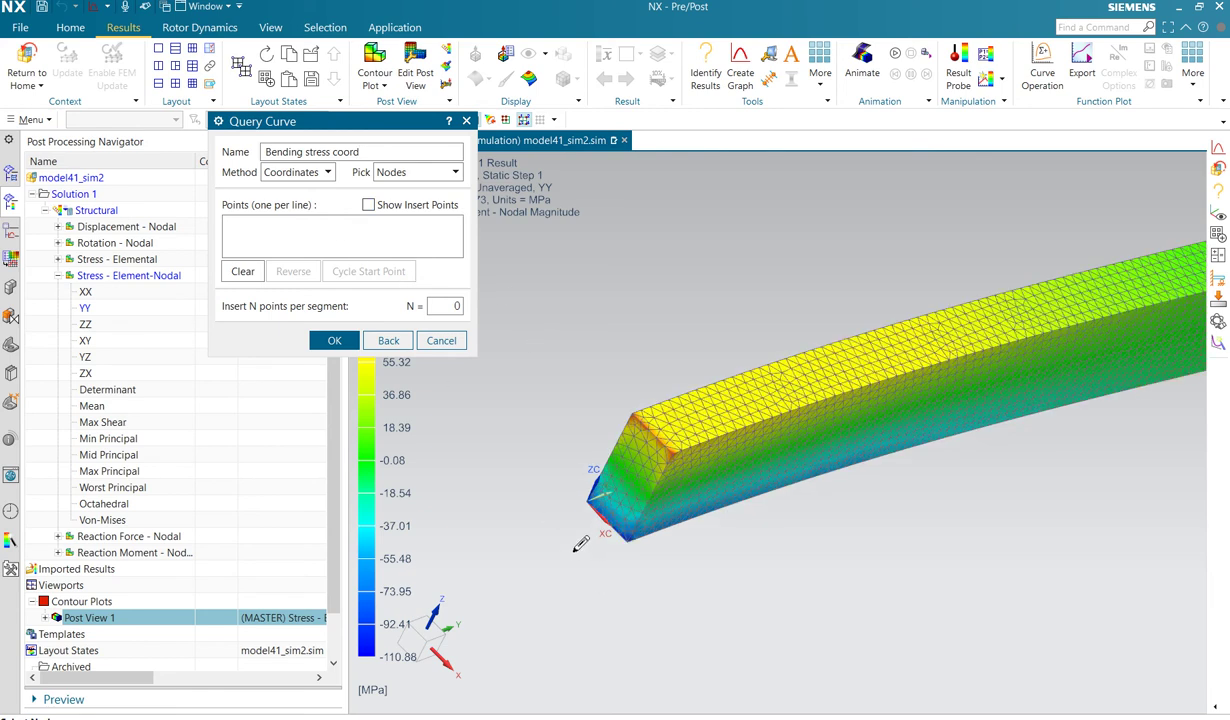
scroll(584, 533, up, 1)
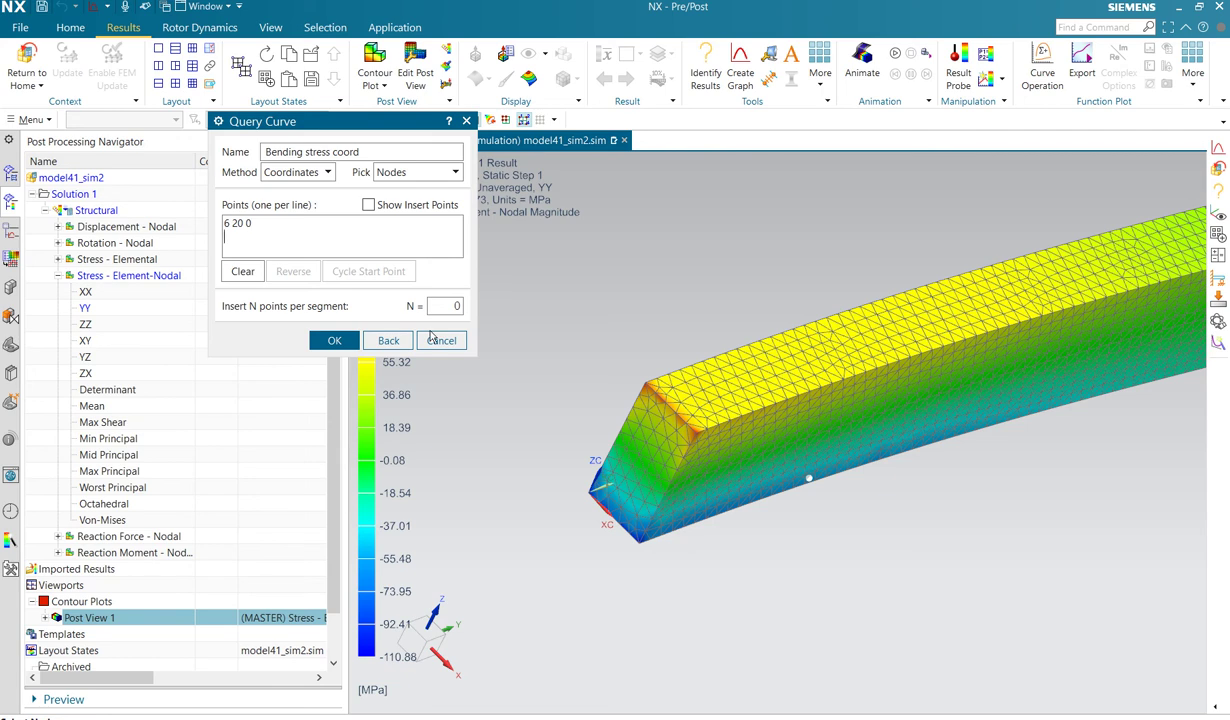
key(Return)
text(6 20 12)
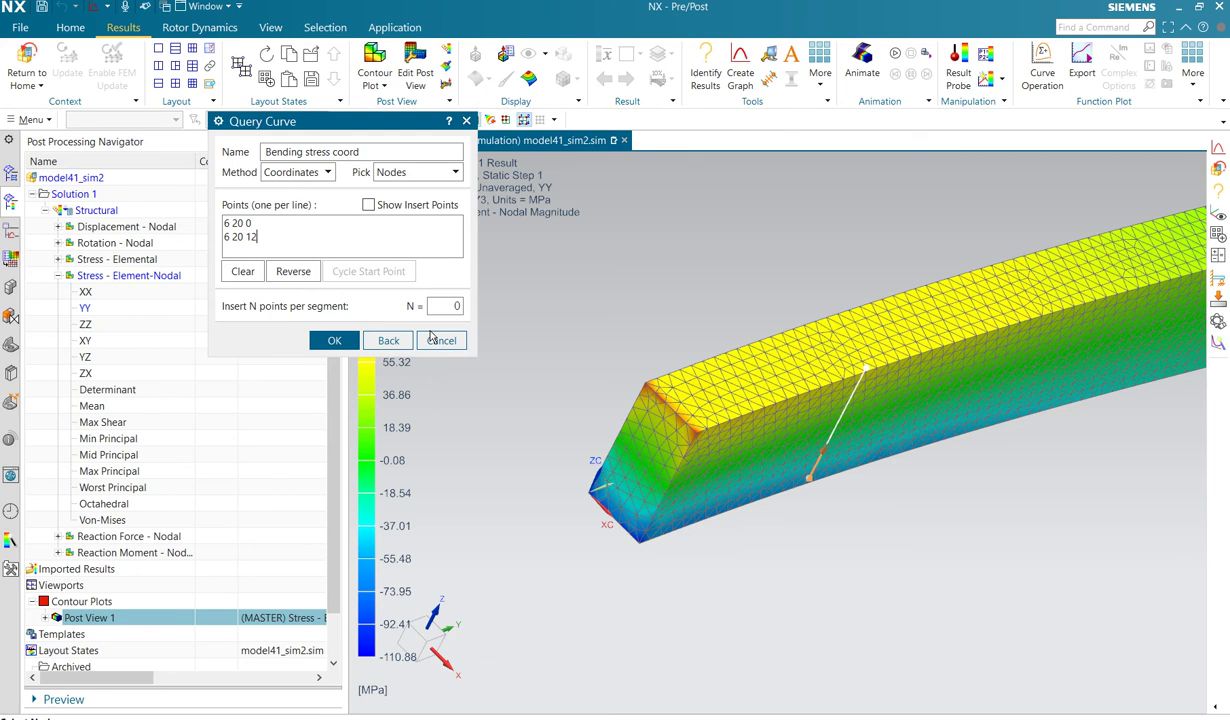
middle_drag(878, 506, 846, 461)
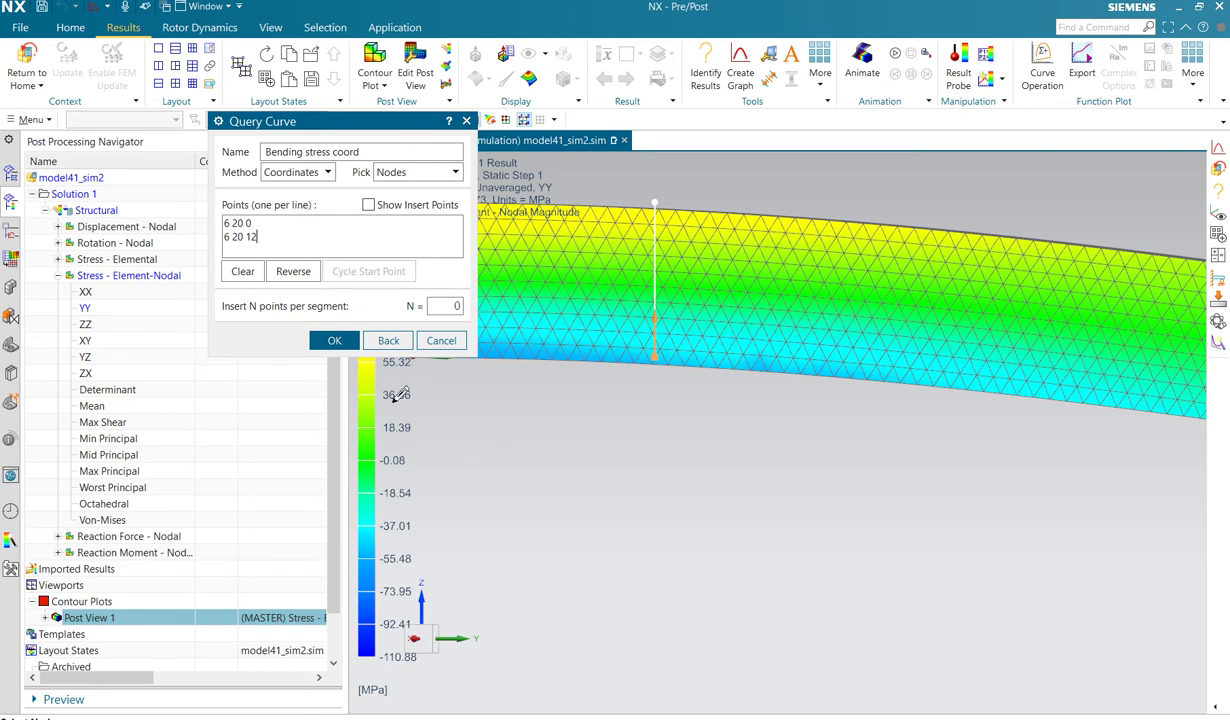
- Save the curve and sample at intersection locations with duplicate location tolerance 1.1365
click(333, 340)
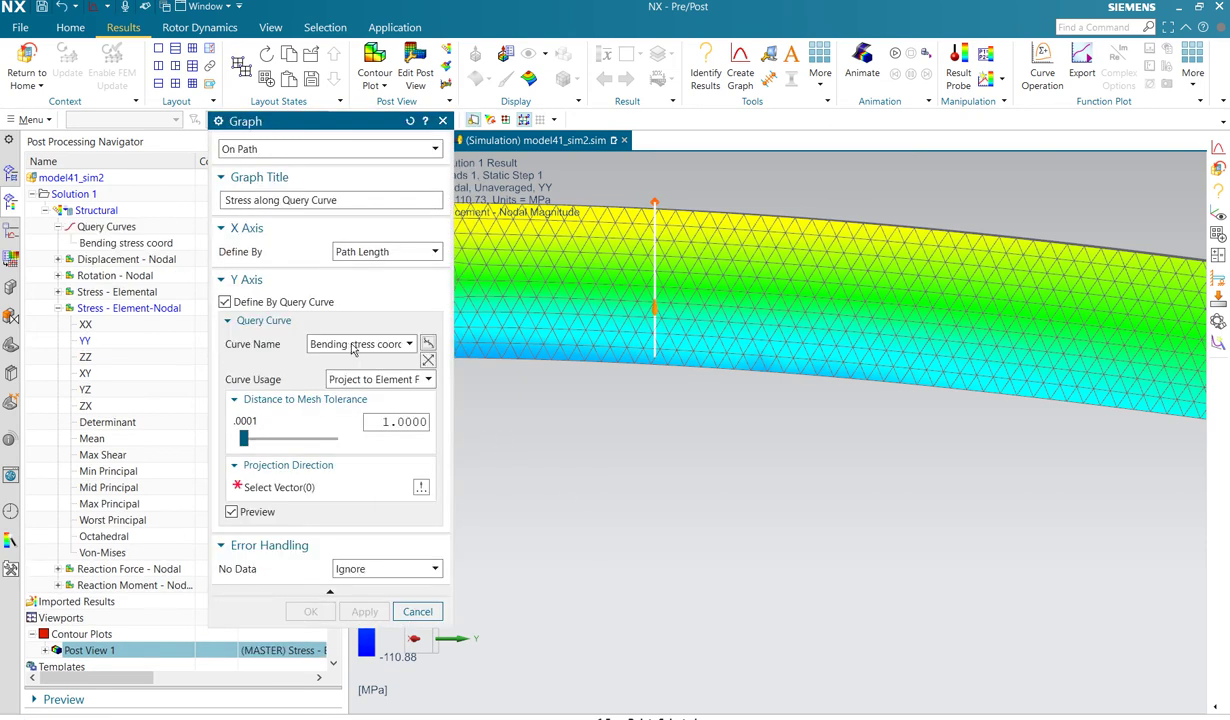
click(429, 381)
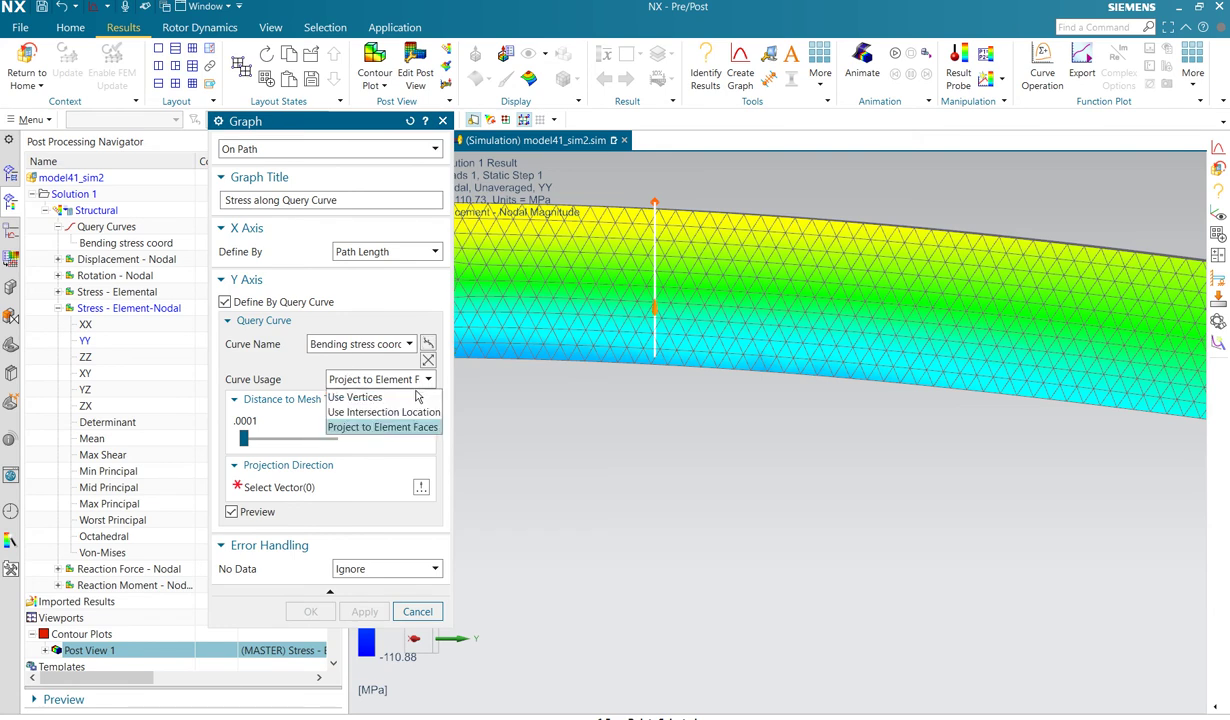
click(410, 413)
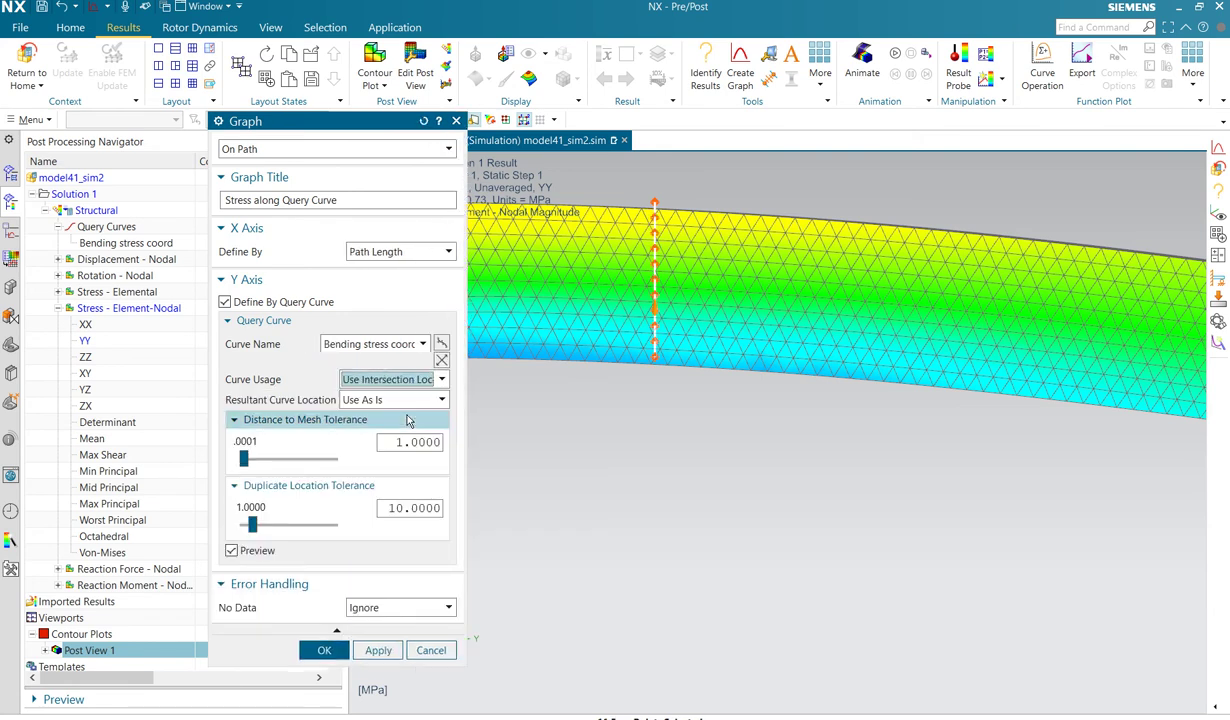
scroll(679, 303, down, 1)
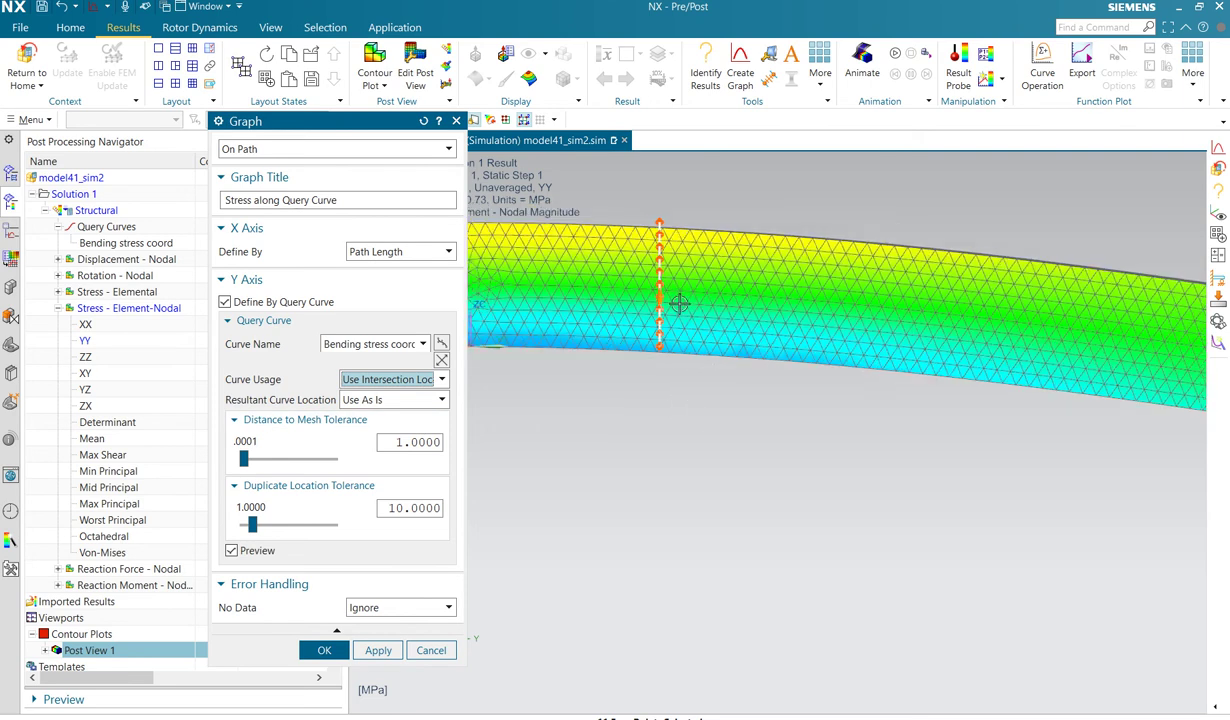
middle_drag(703, 310, 738, 327)
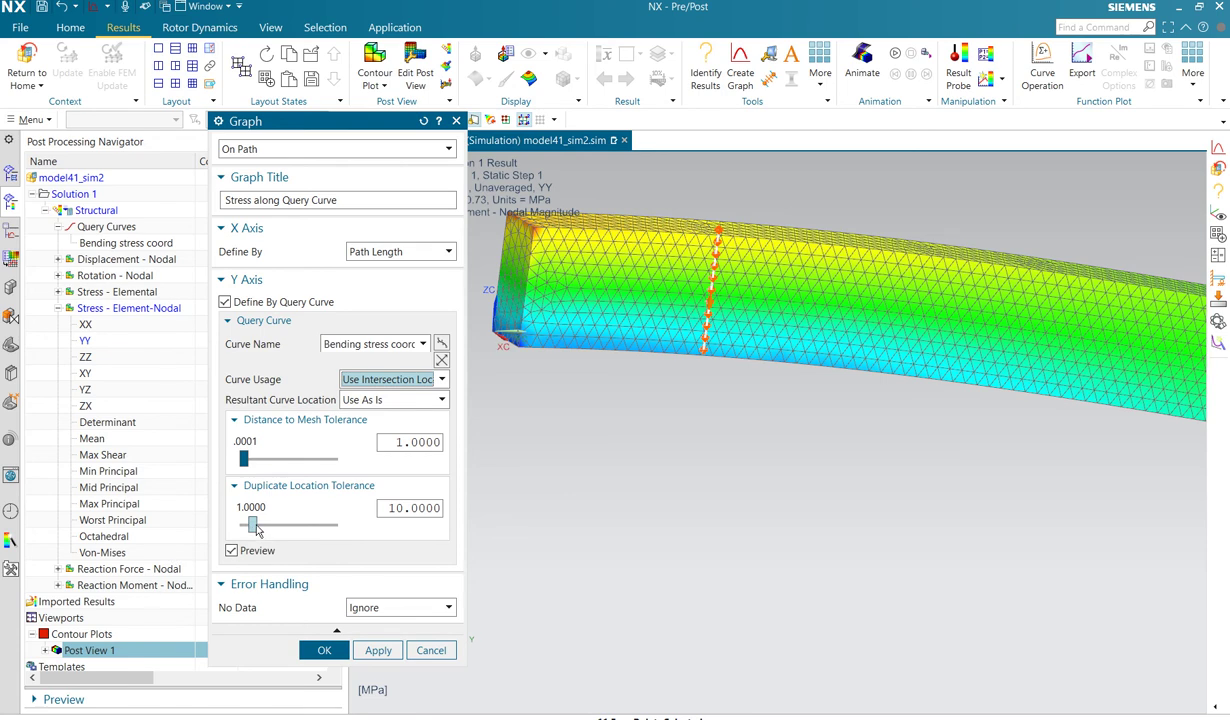
drag(252, 524, 245, 528)
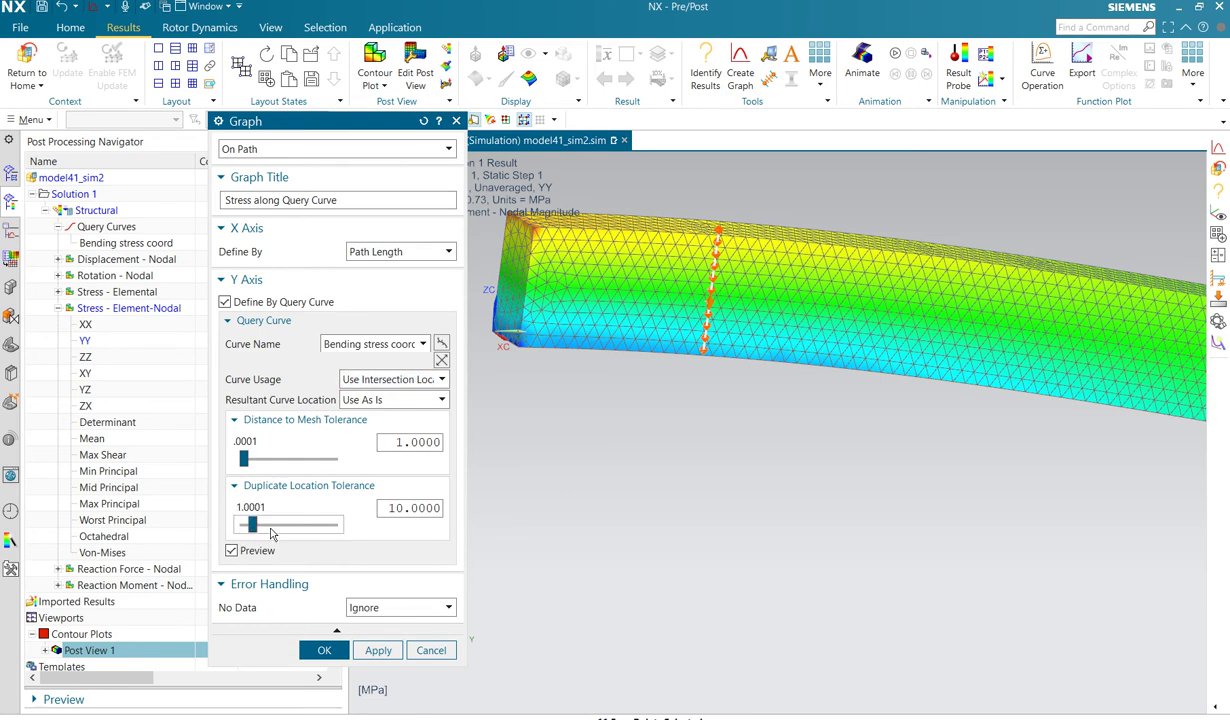
mouse_move(252, 527)
mouse_down()
mouse_move(295, 531)
mouse_move(230, 538)
mouse_move(251, 540)
mouse_up()
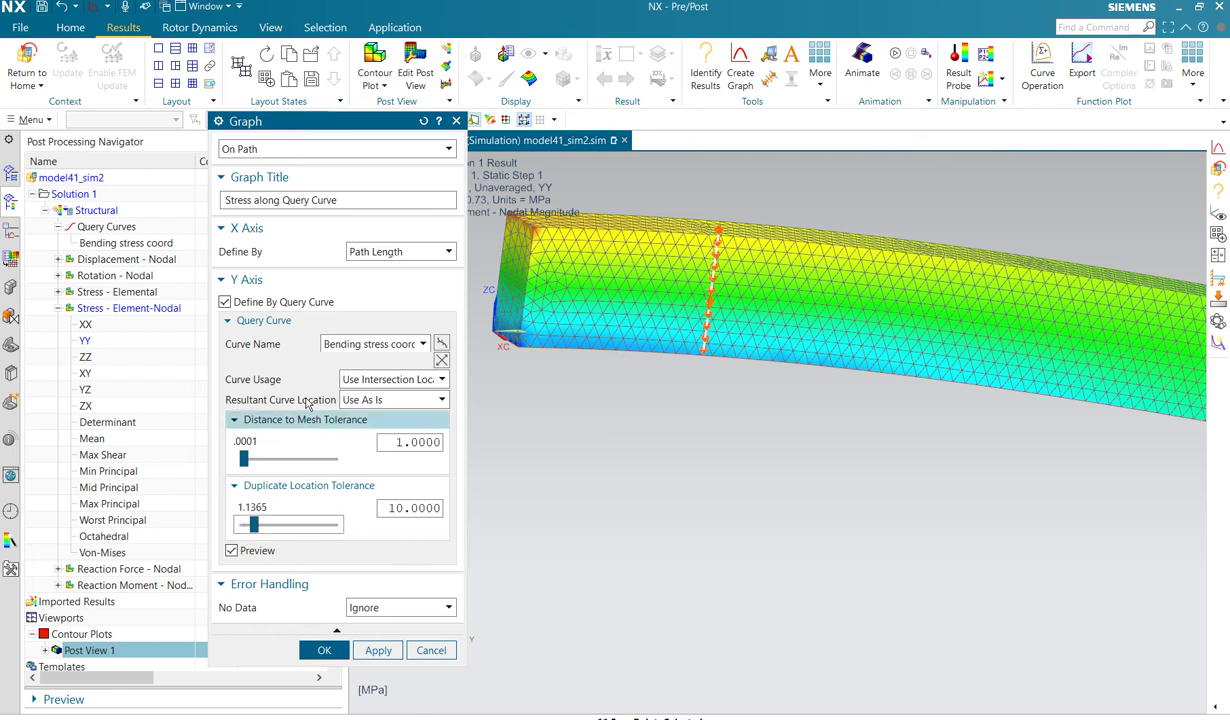
- Create the YY stress graph along Bending stress coord, linear from about -56 to 56 MPa
click(321, 651)
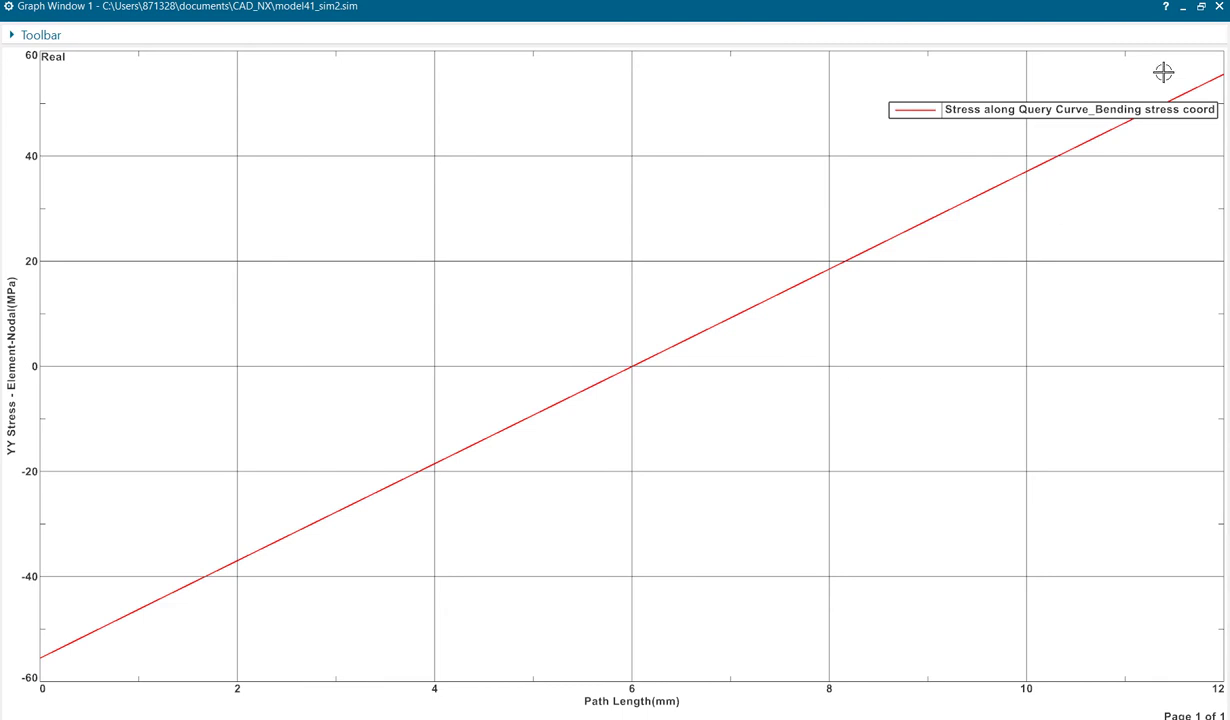
- Close the graph window, then open and cancel a new graph setup
click(1218, 8)
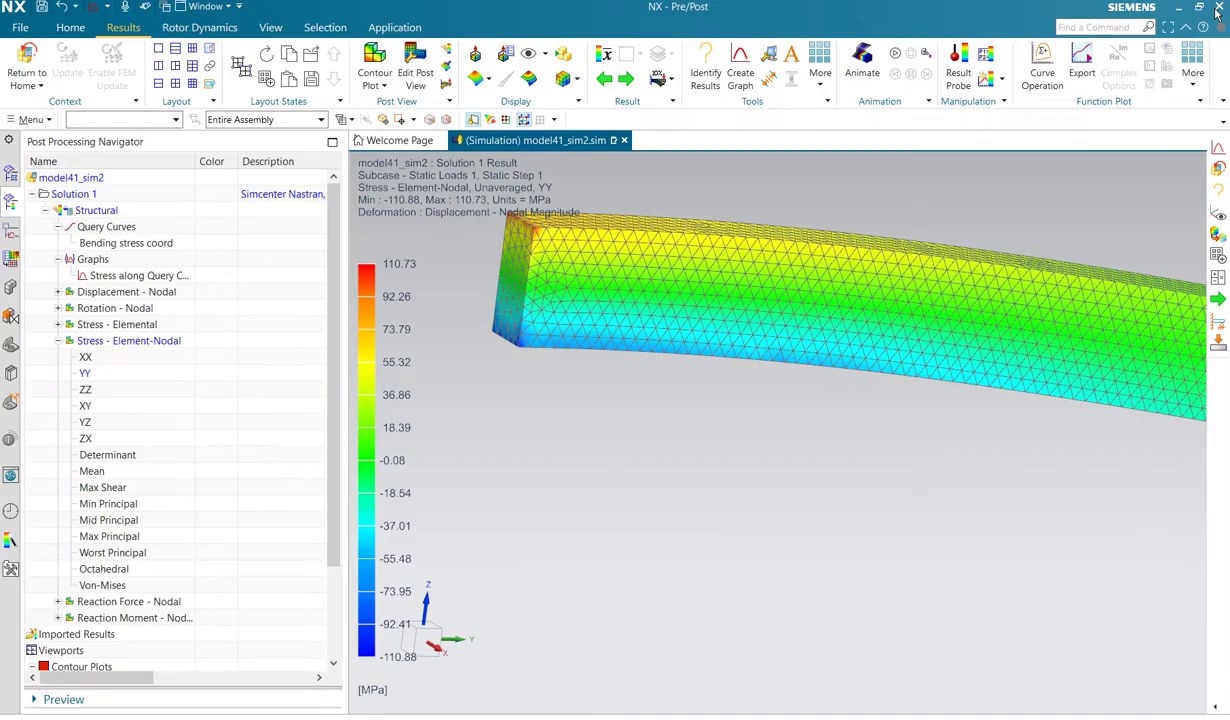
middle_drag(818, 458, 730, 488)
scroll(730, 488, down, 3)
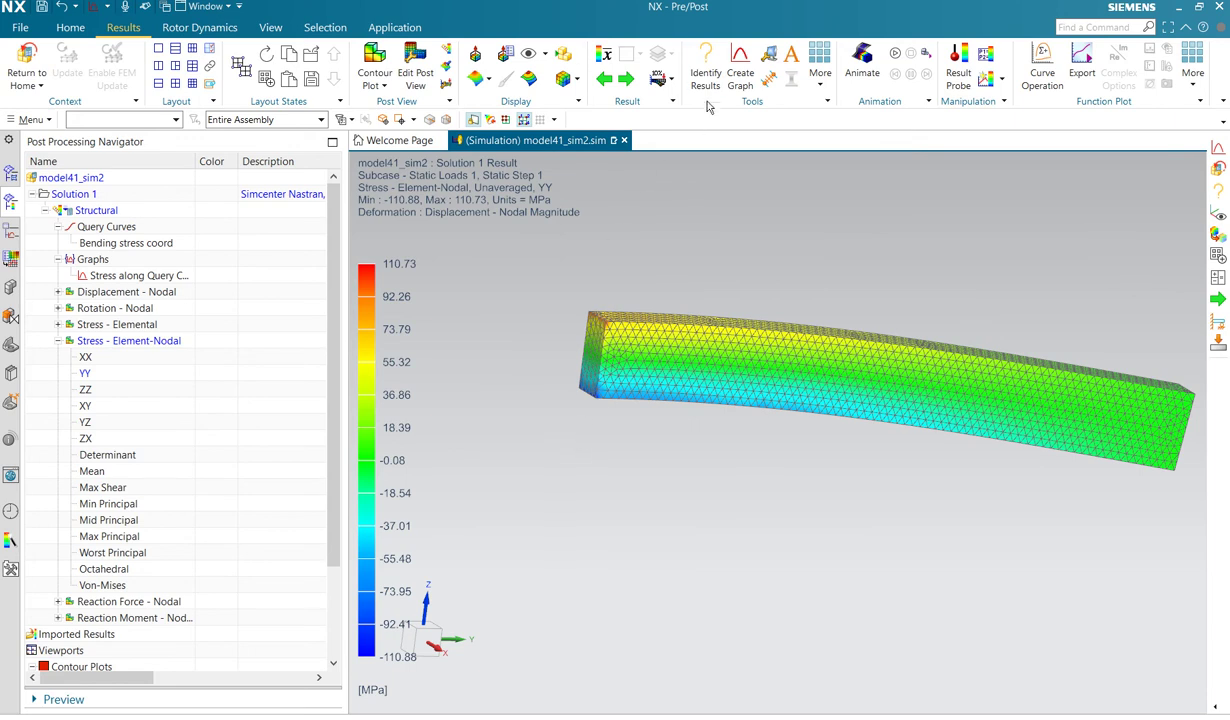
click(738, 62)
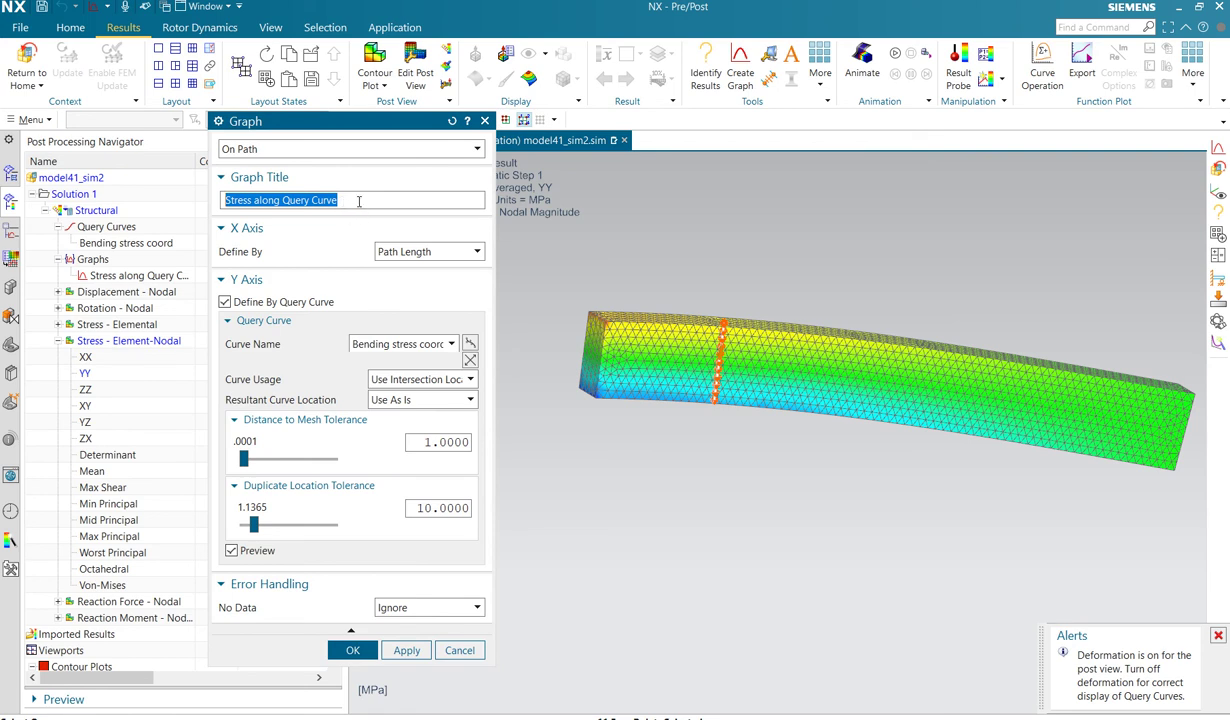
drag(345, 195, 176, 207)
click(459, 651)
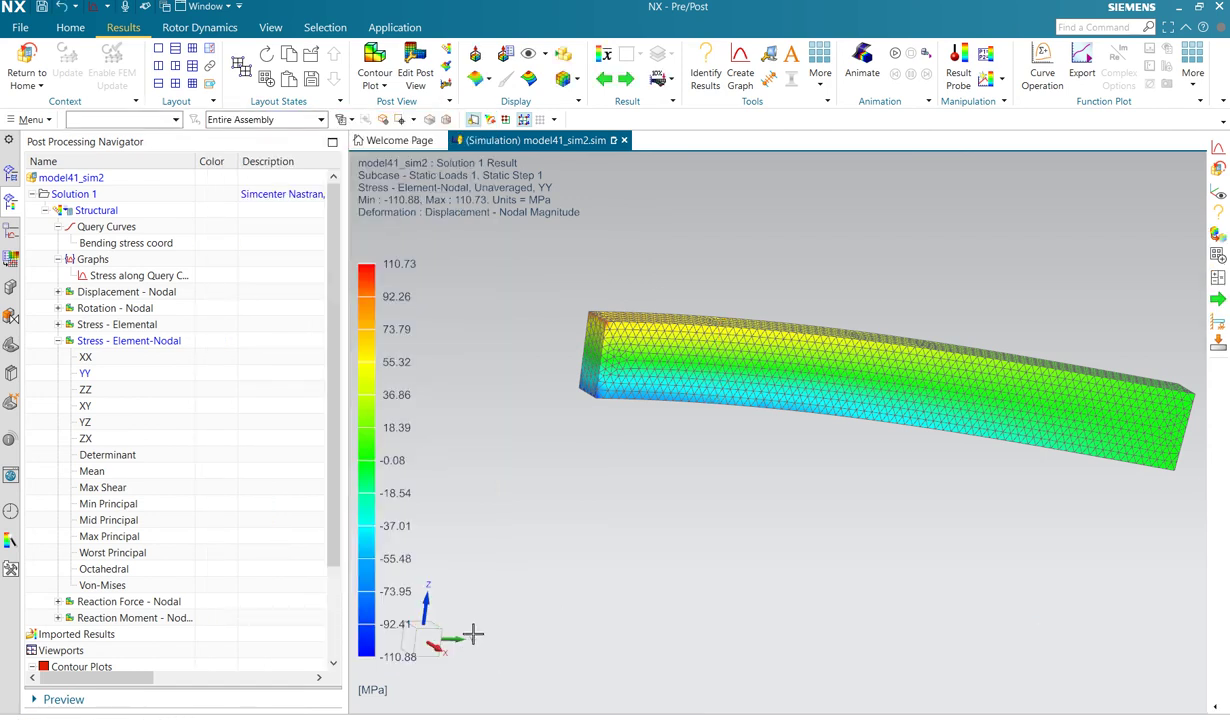
- Show the YZ stress contour and start a new query curve named QnD shear YZ
double_click(98, 426)
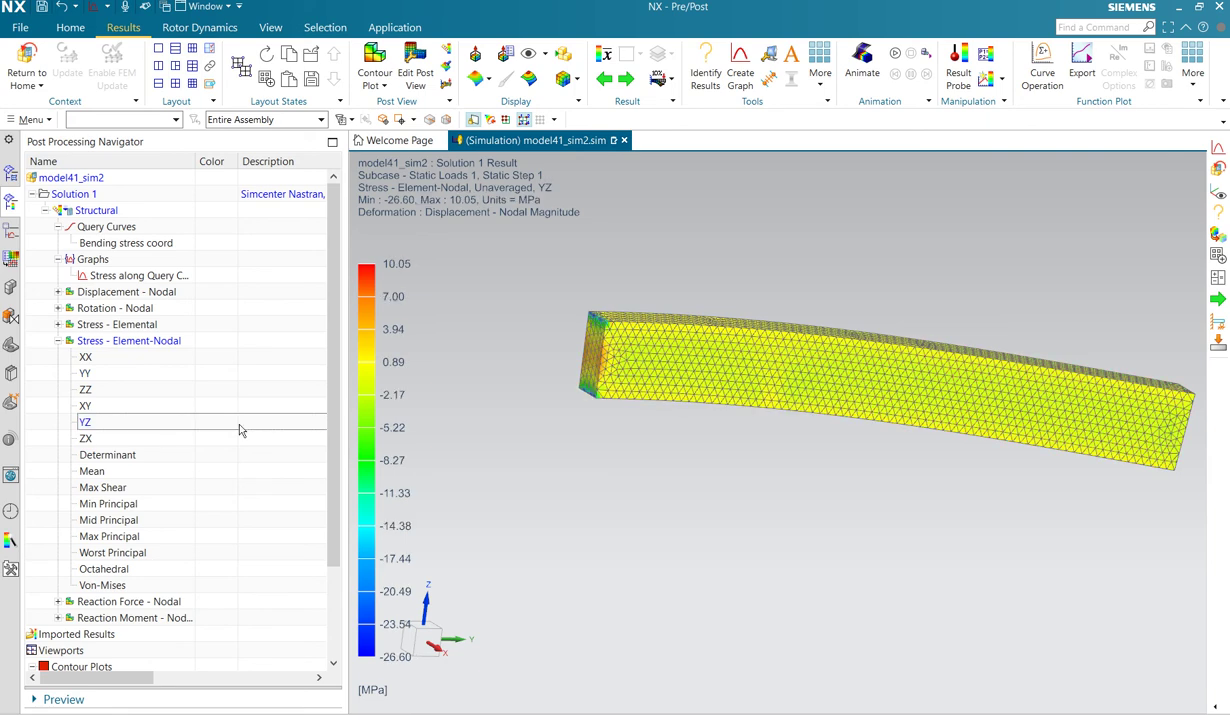
click(742, 64)
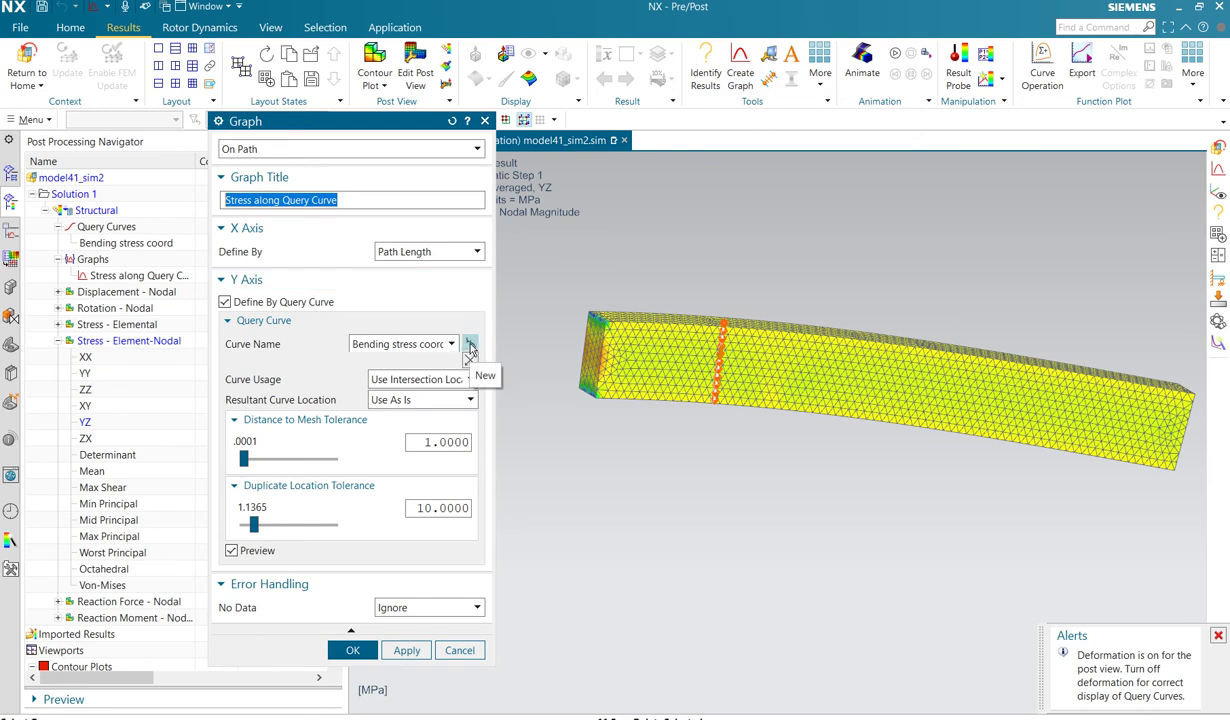
click(470, 347)
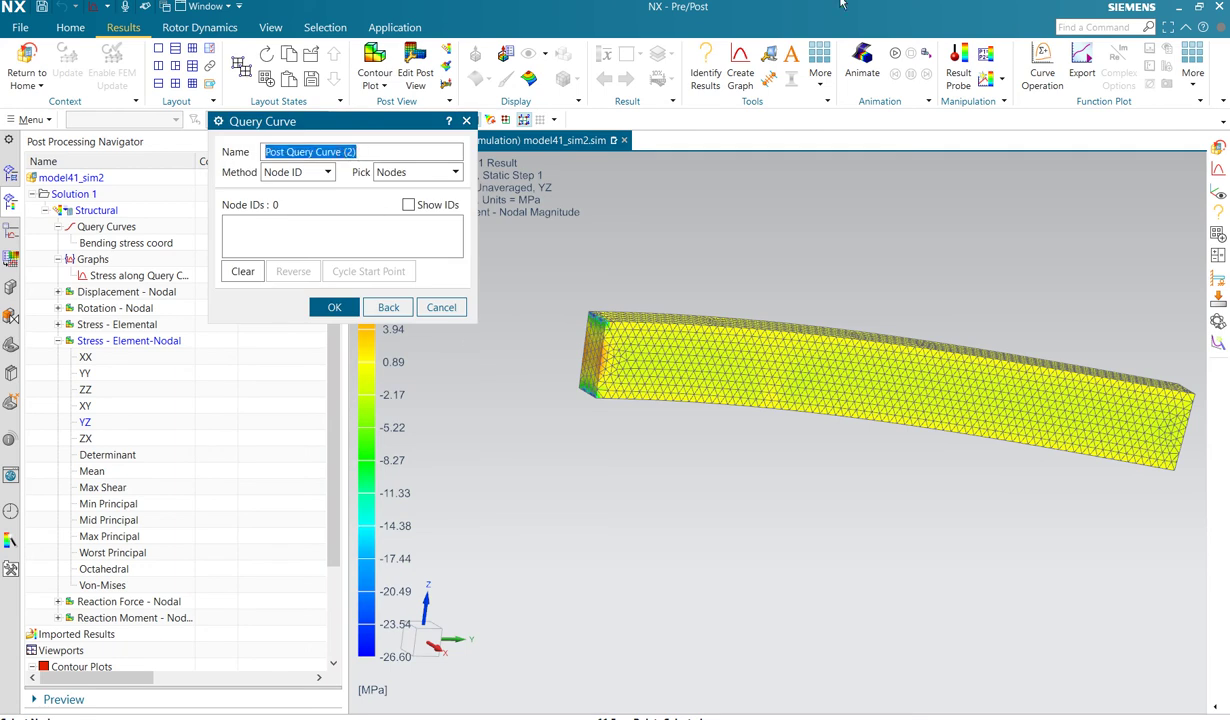
text(QnD shear YZ)
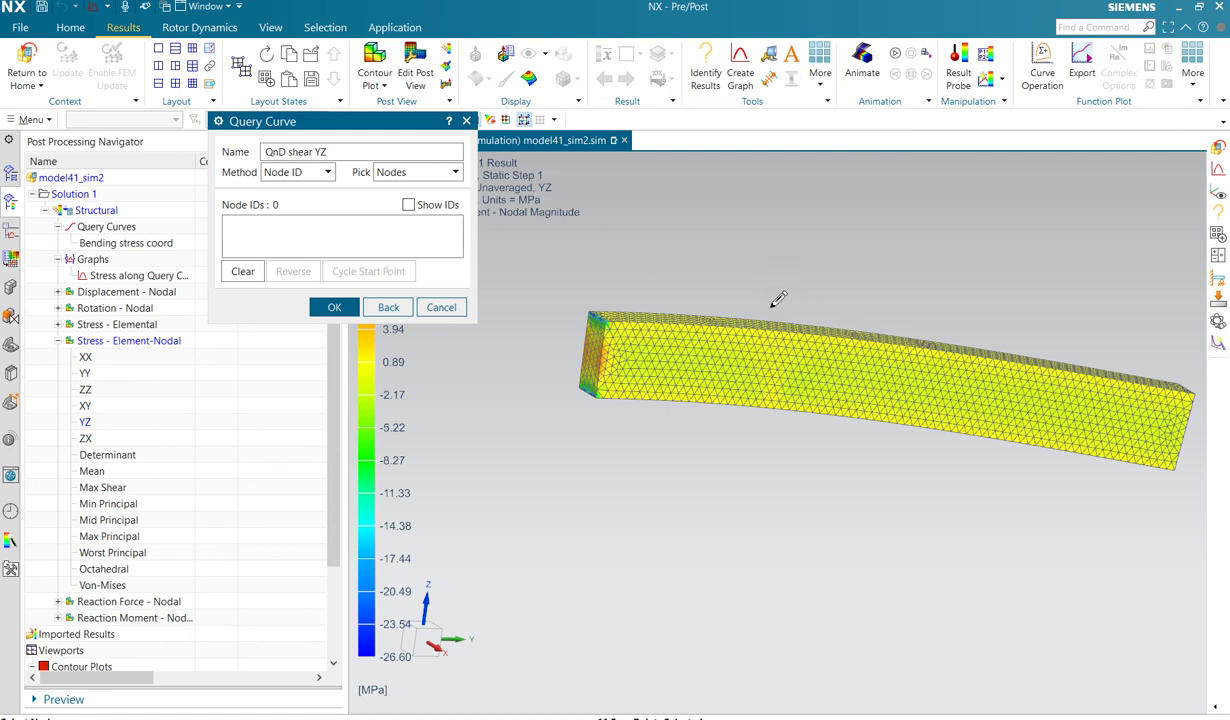
- Pick nodes 4662 and 6833 across the beam side as the curve's ends and save it
middle_drag(748, 308, 726, 362)
scroll(700, 430, up, 2)
scroll(701, 428, up, 3)
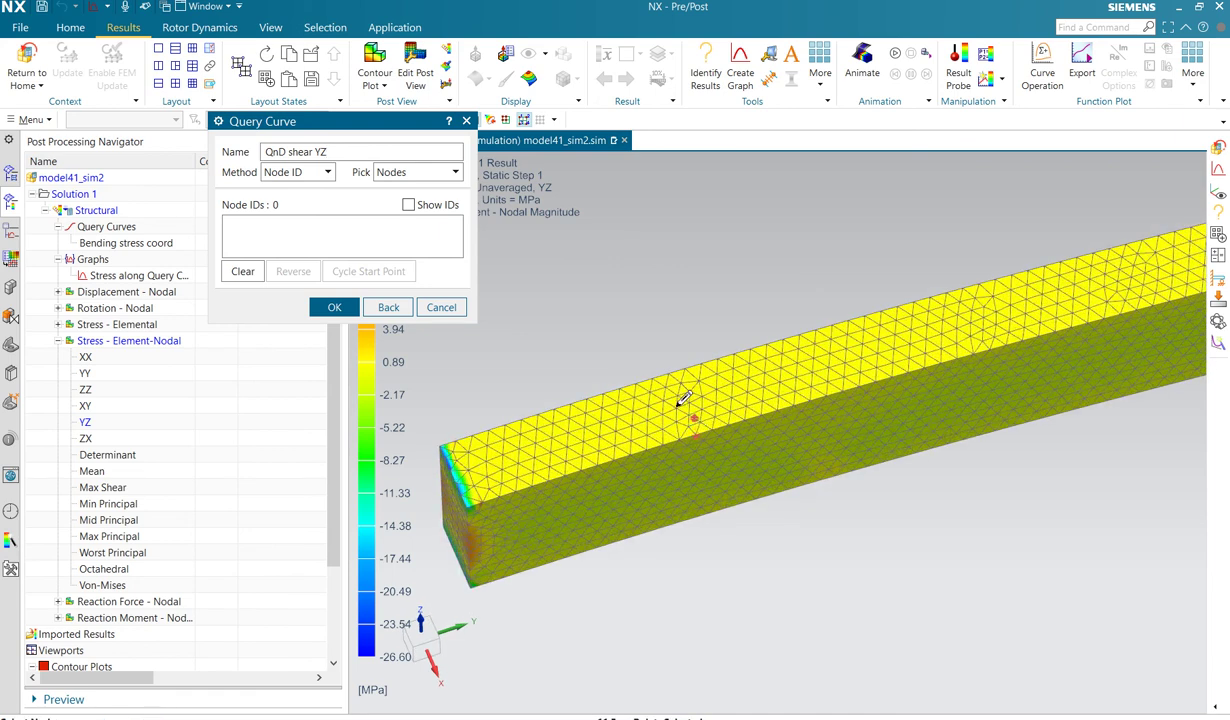
click(606, 432)
middle_drag(620, 355, 667, 568)
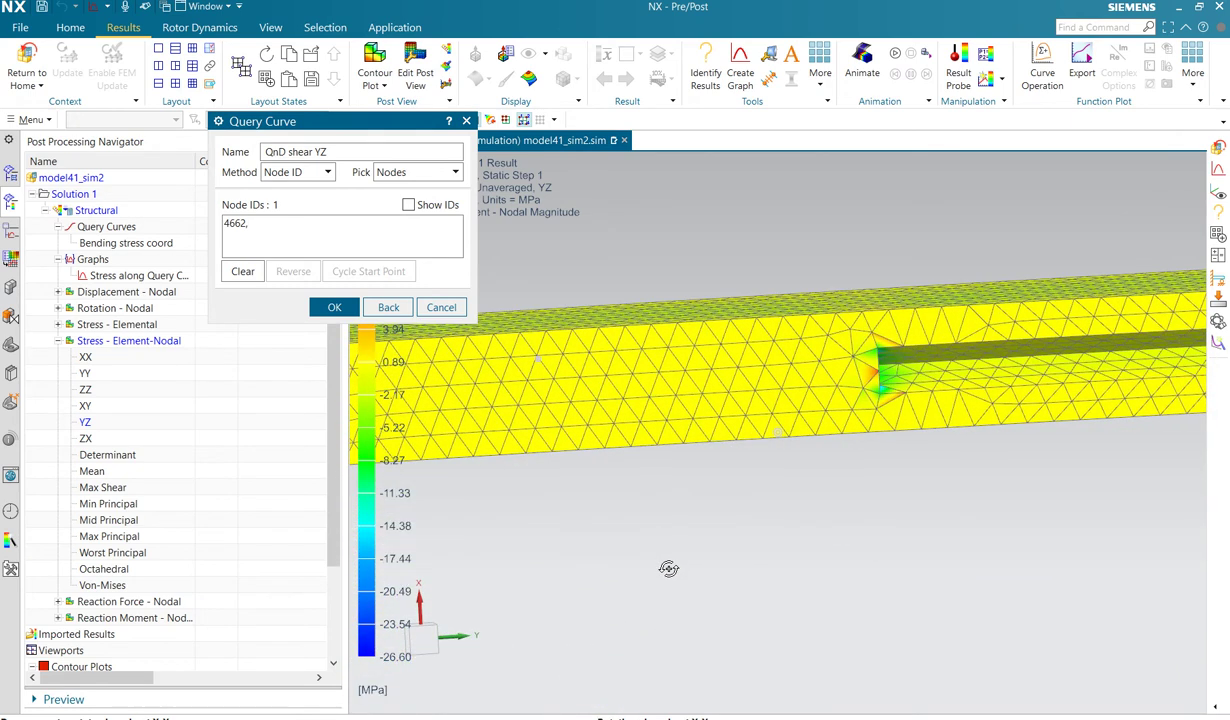
click(426, 645)
scroll(545, 352, up, 4)
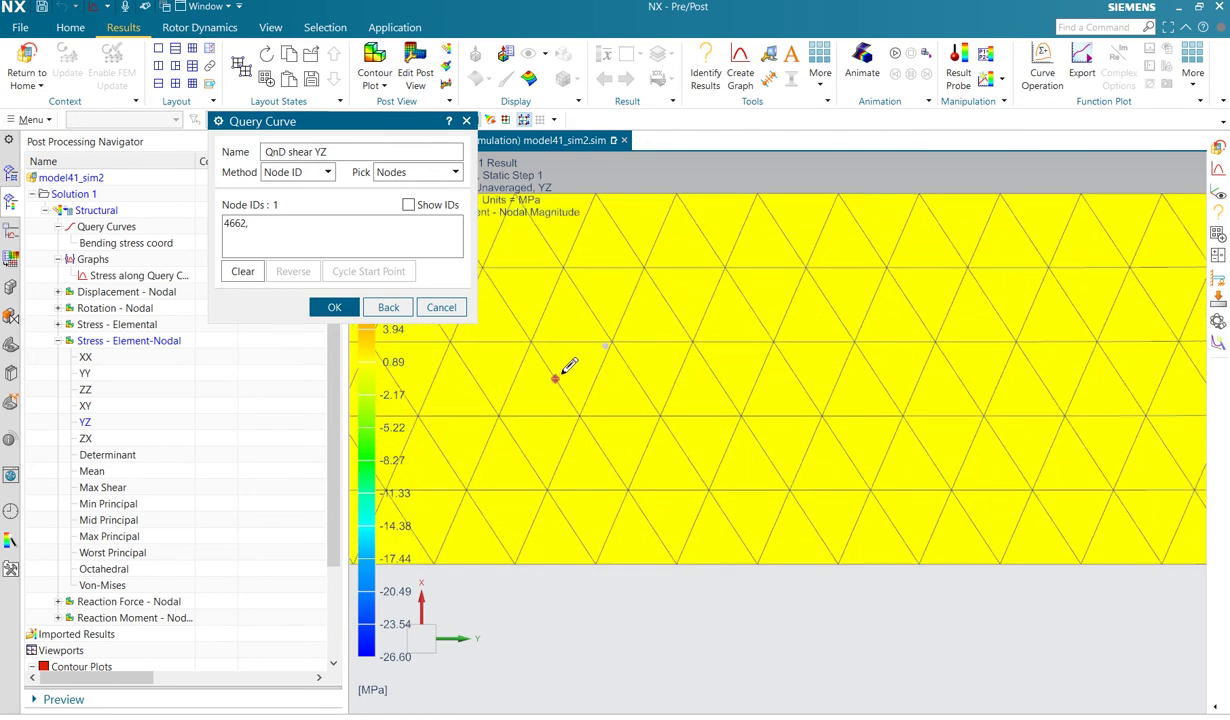
click(609, 342)
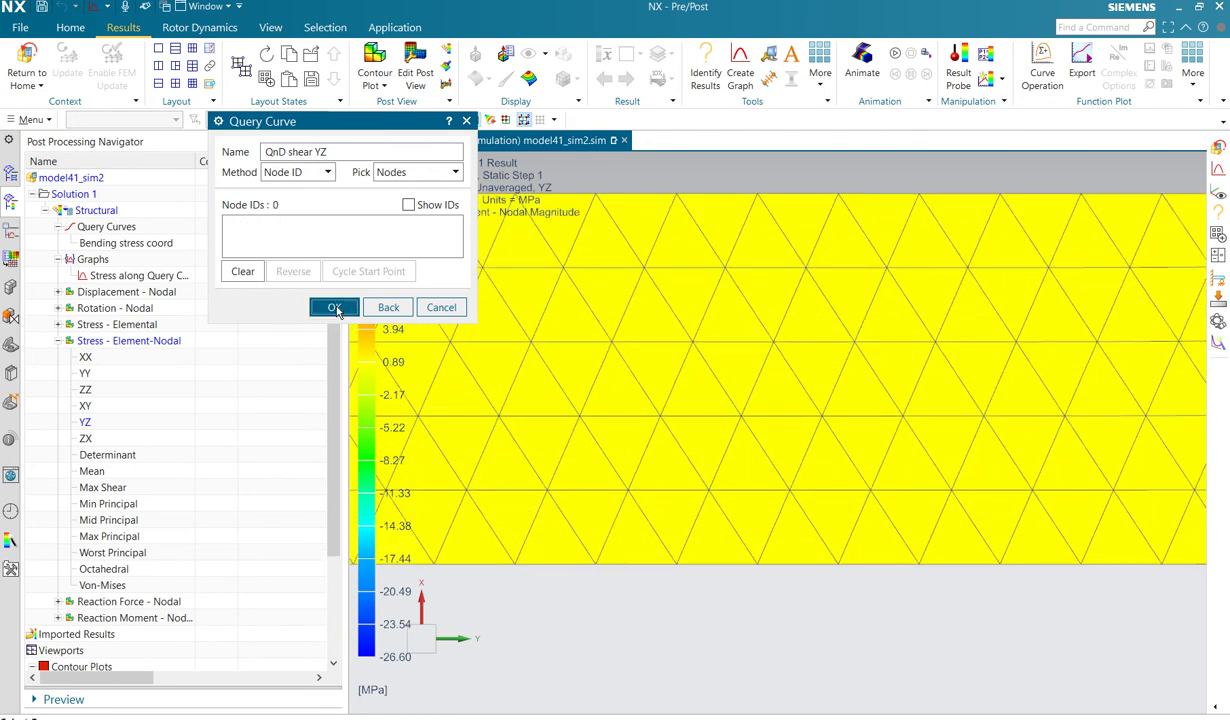
click(335, 308)
- Graph YZ shear along QnD shear YZ at minimum duplicate tolerance, shown in its own window
scroll(710, 405, down, 2)
middle_drag(688, 344, 676, 442)
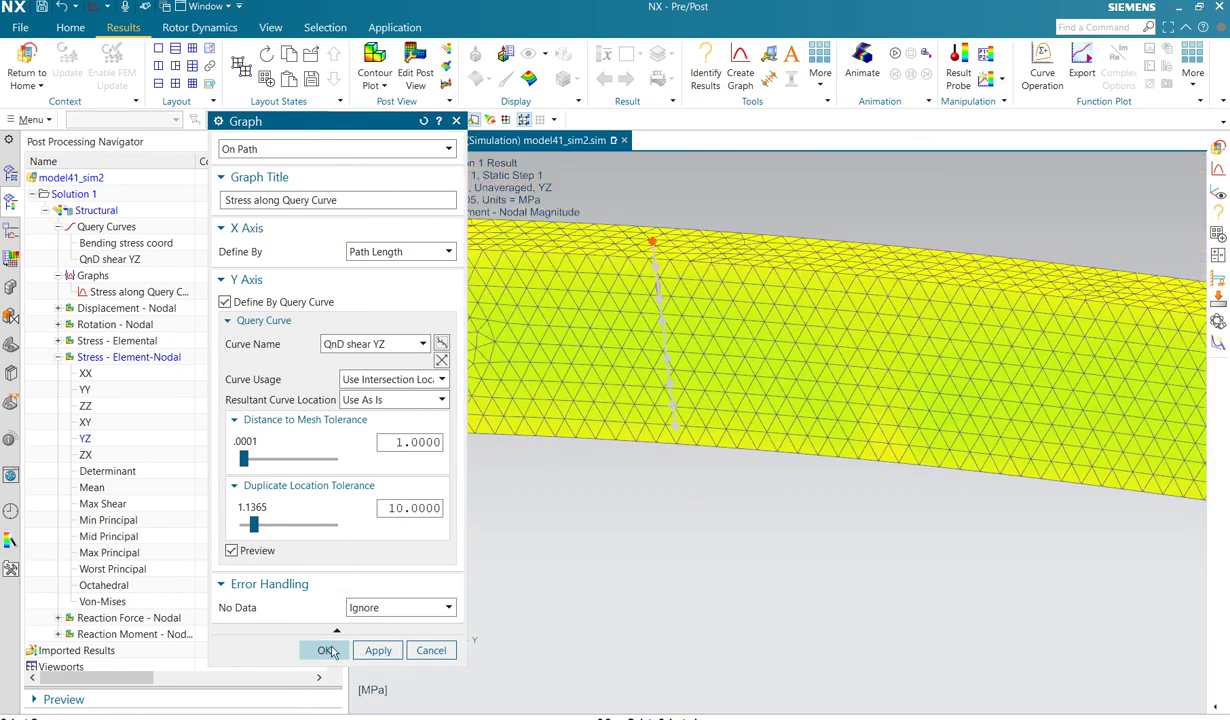
drag(262, 529, 236, 526)
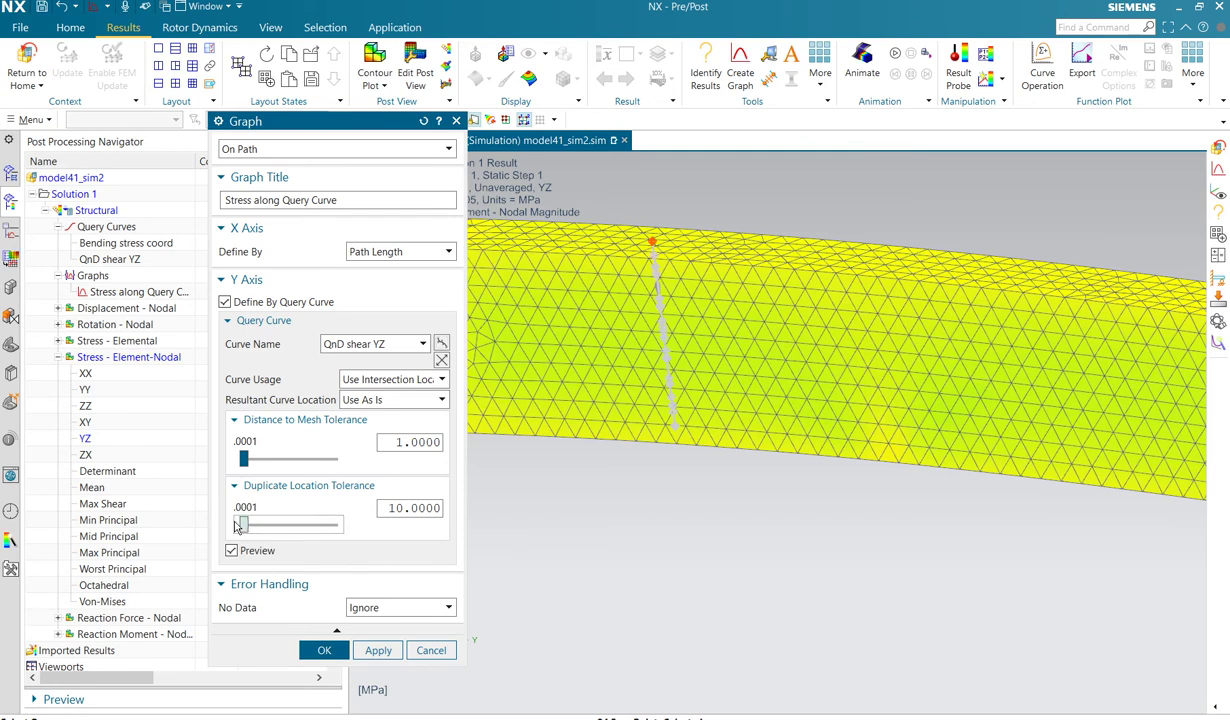
click(325, 651)
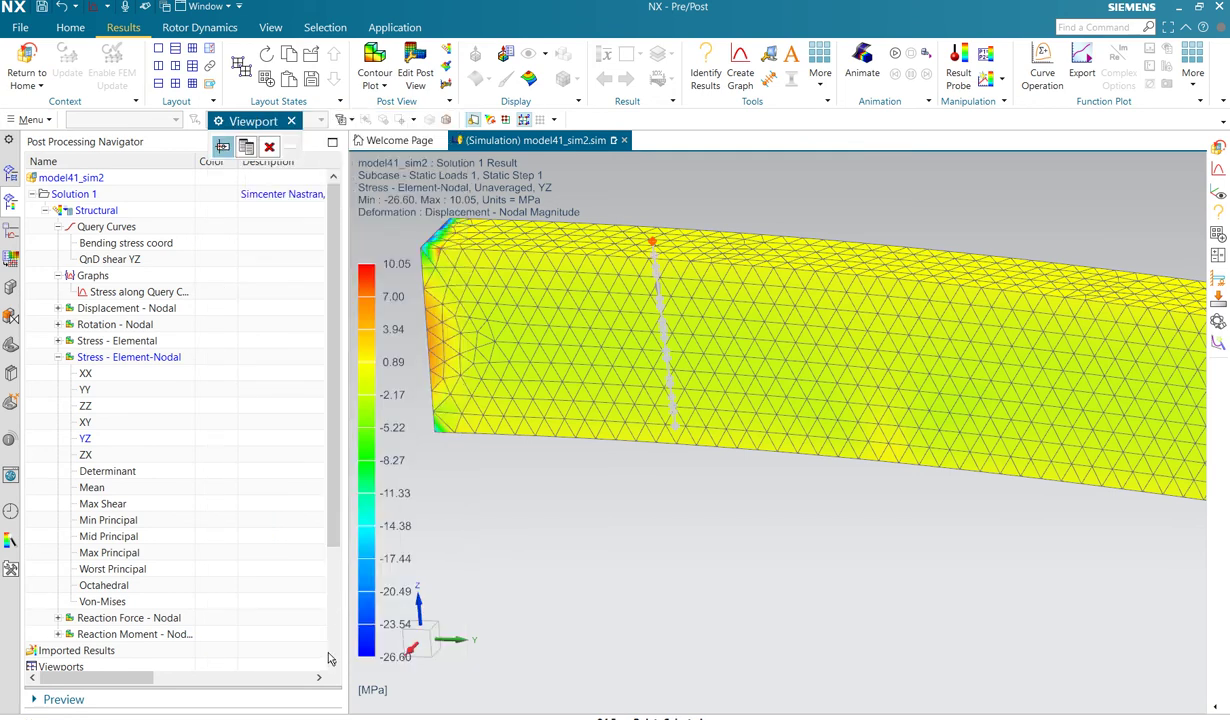
click(246, 147)
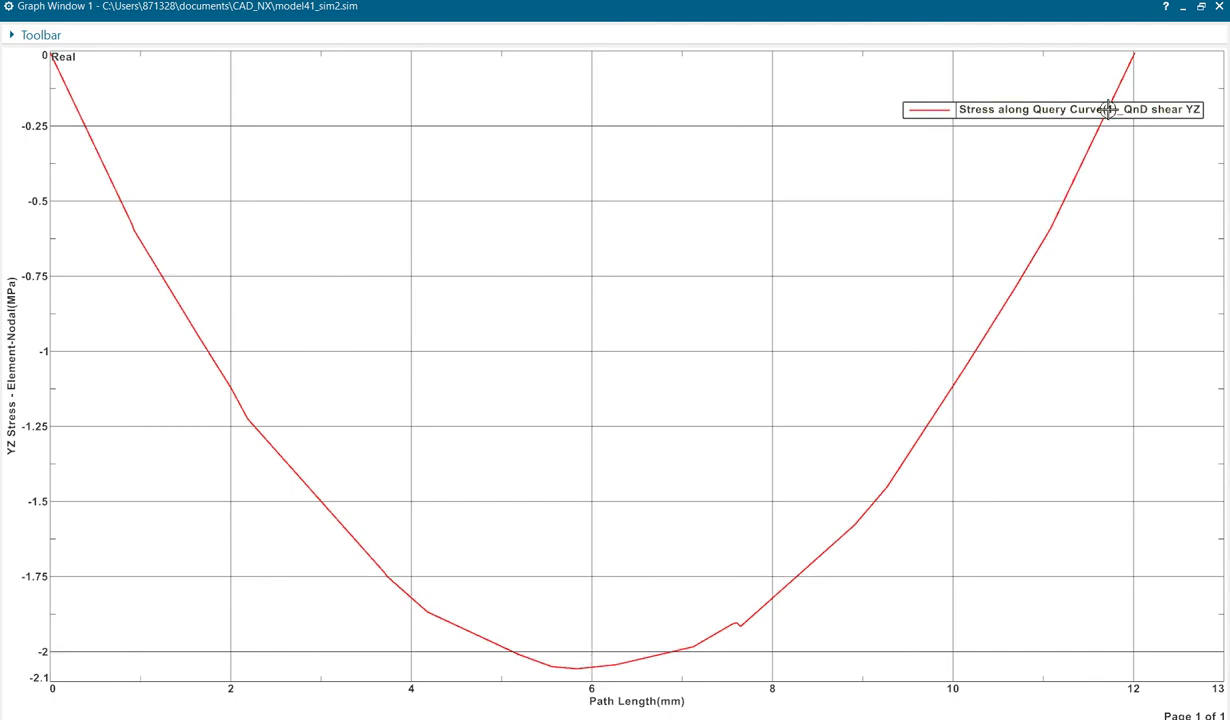
- Close the graph window and start another graph with a new query curve
click(1218, 7)
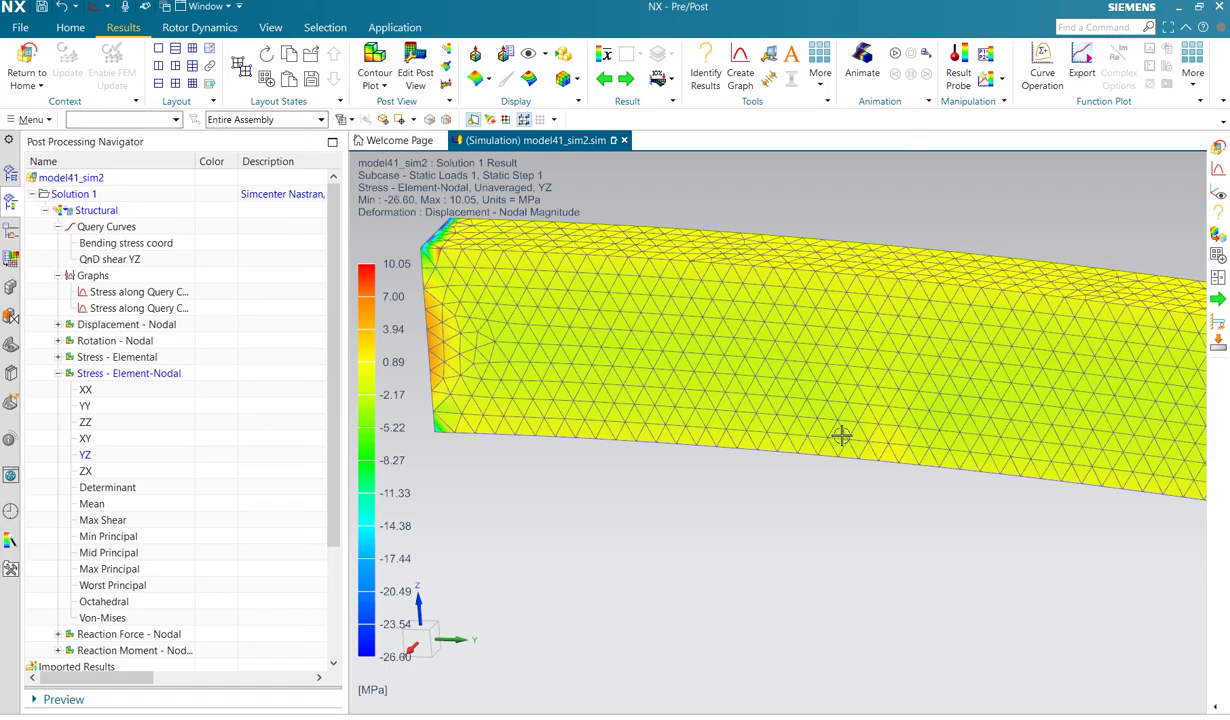
middle_drag(755, 445, 763, 473)
scroll(762, 473, down, 2)
scroll(762, 473, down, 2)
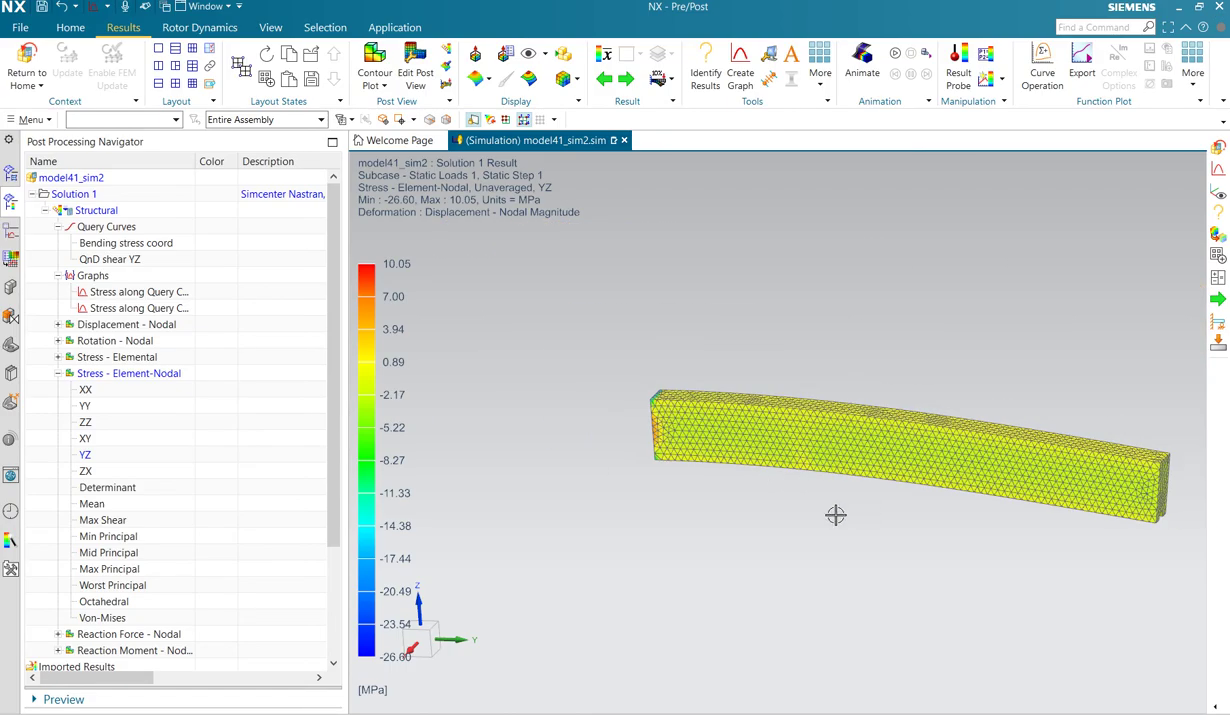
shift+middle_drag(719, 500, 599, 500)
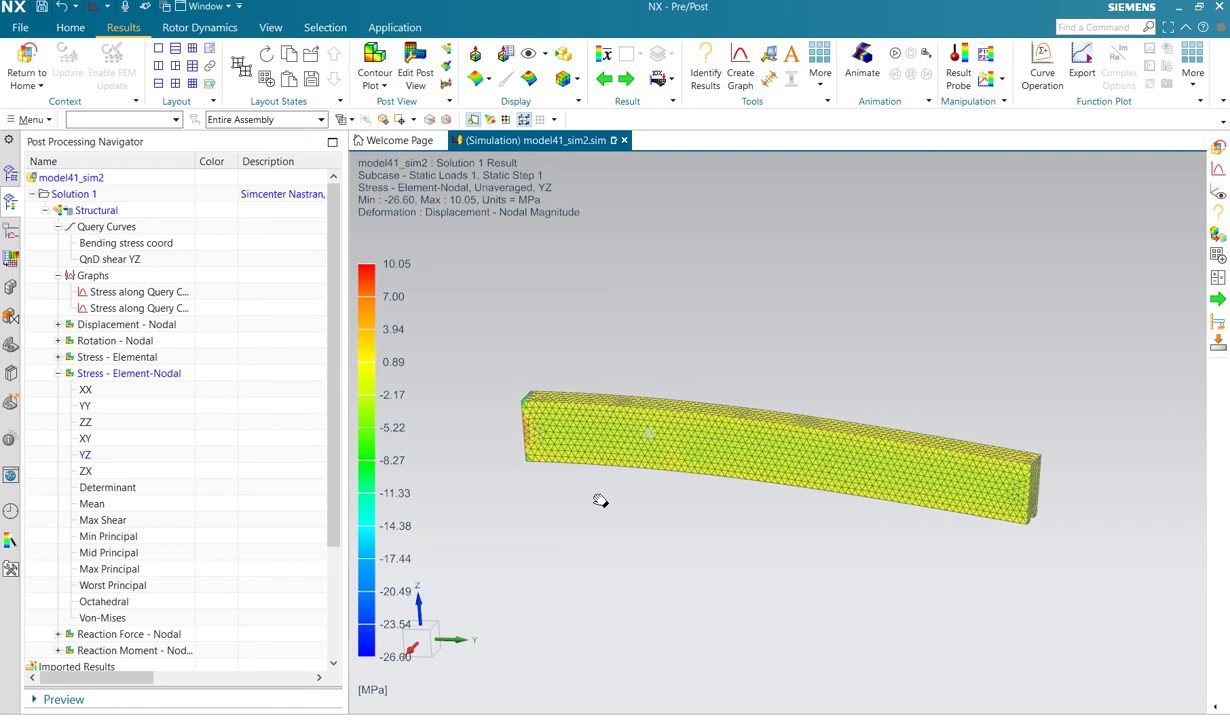
click(738, 55)
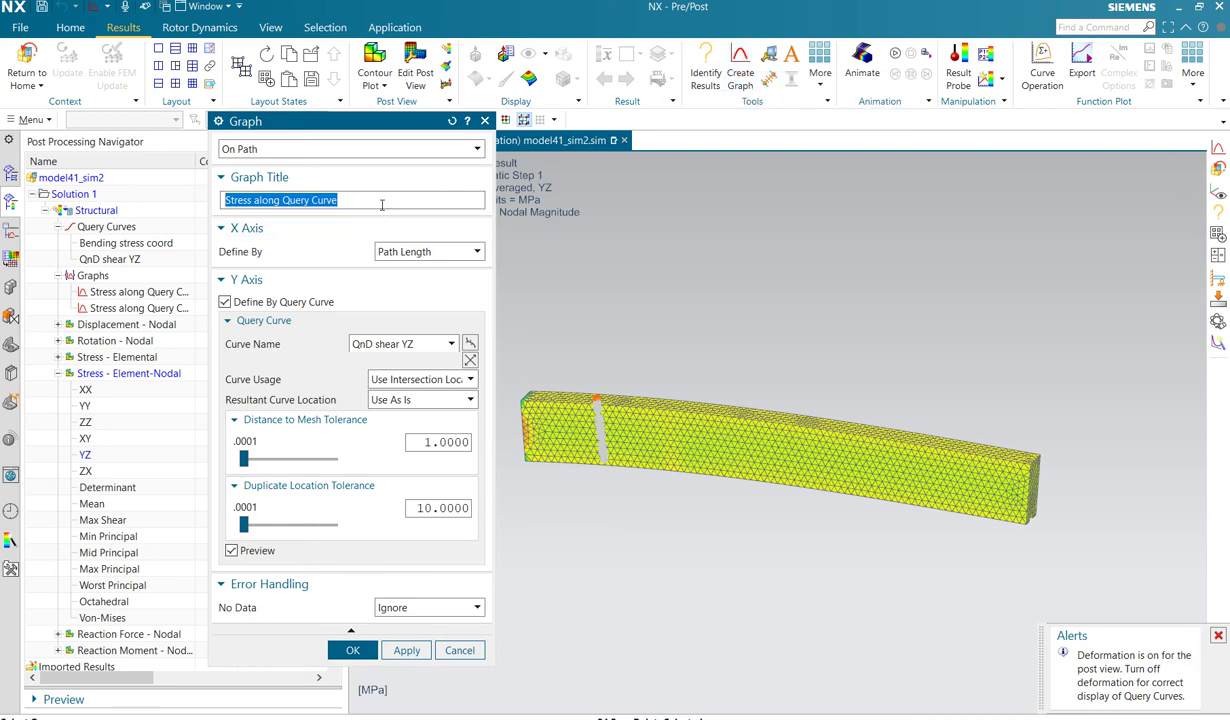
click(470, 347)
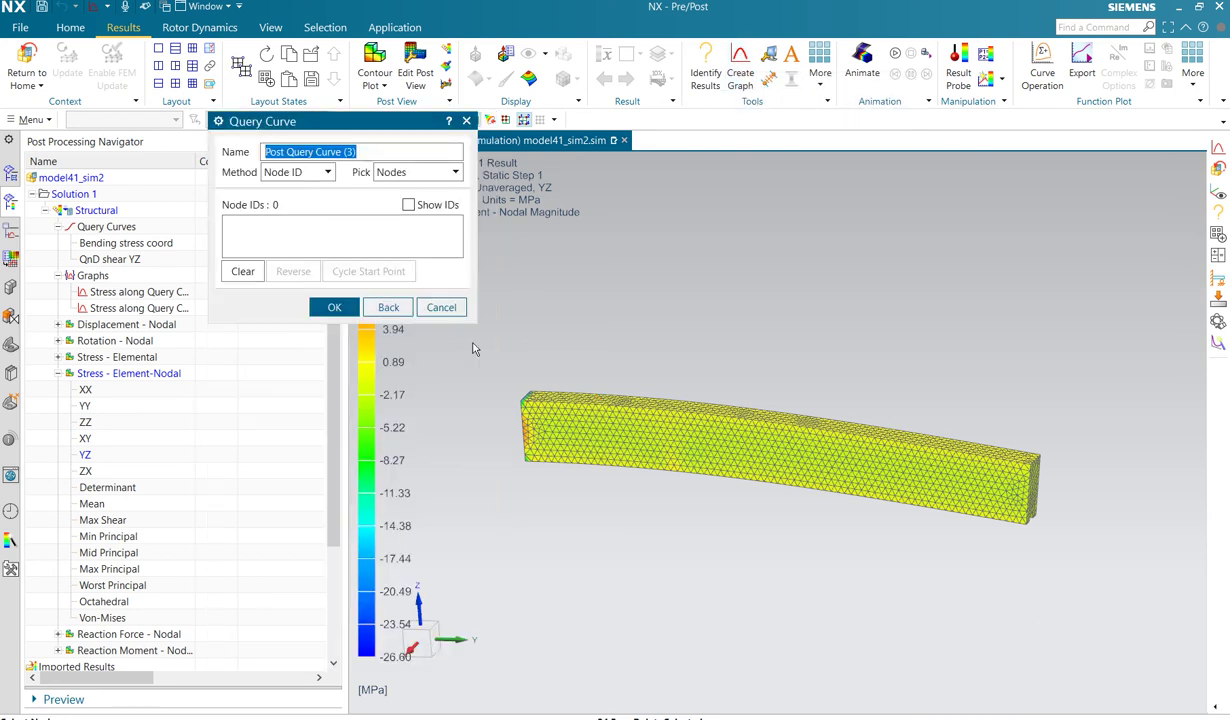
- Set Pick to Nodes on Edge and collect the 107 nodes along the beam's long edge
click(456, 173)
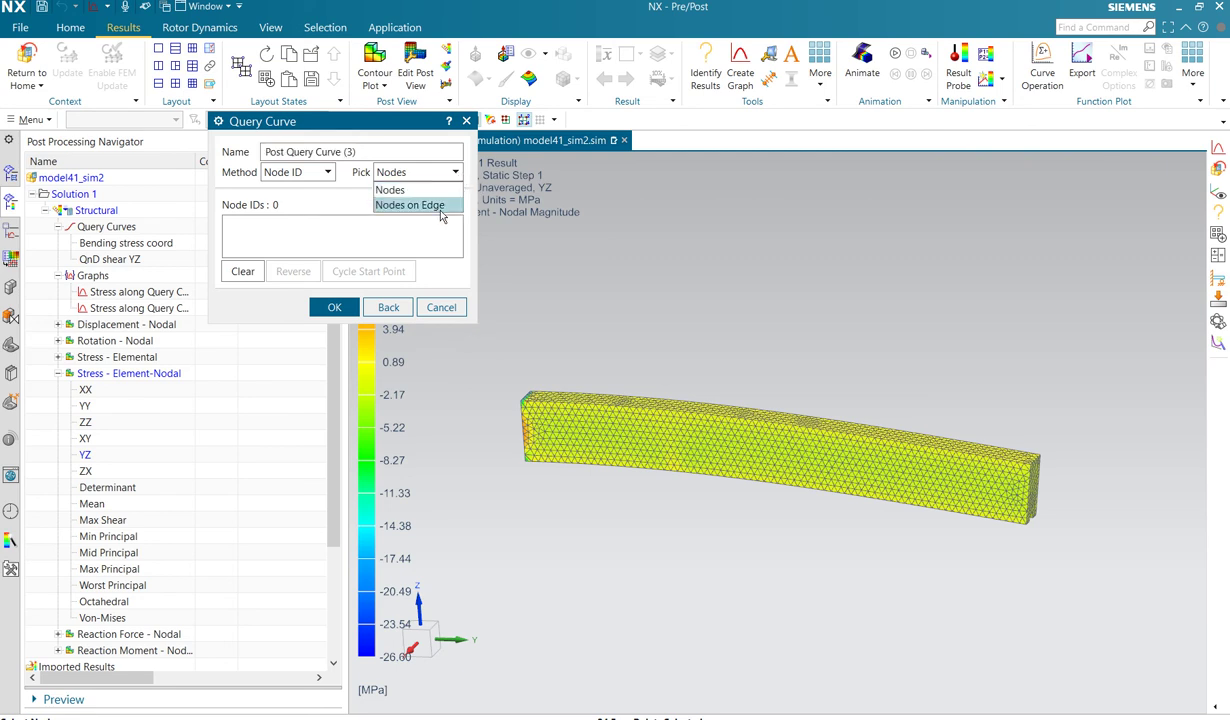
click(425, 205)
middle_drag(612, 476, 612, 371)
scroll(818, 456, down, 2)
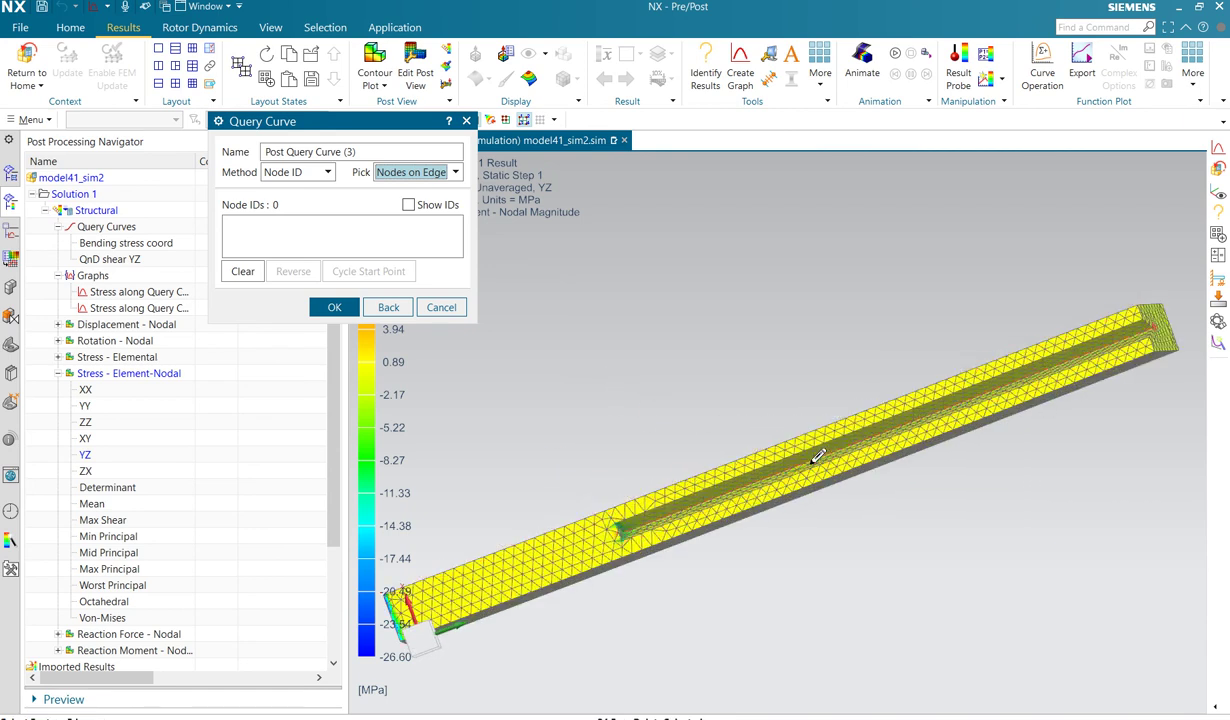
scroll(825, 456, down, 3)
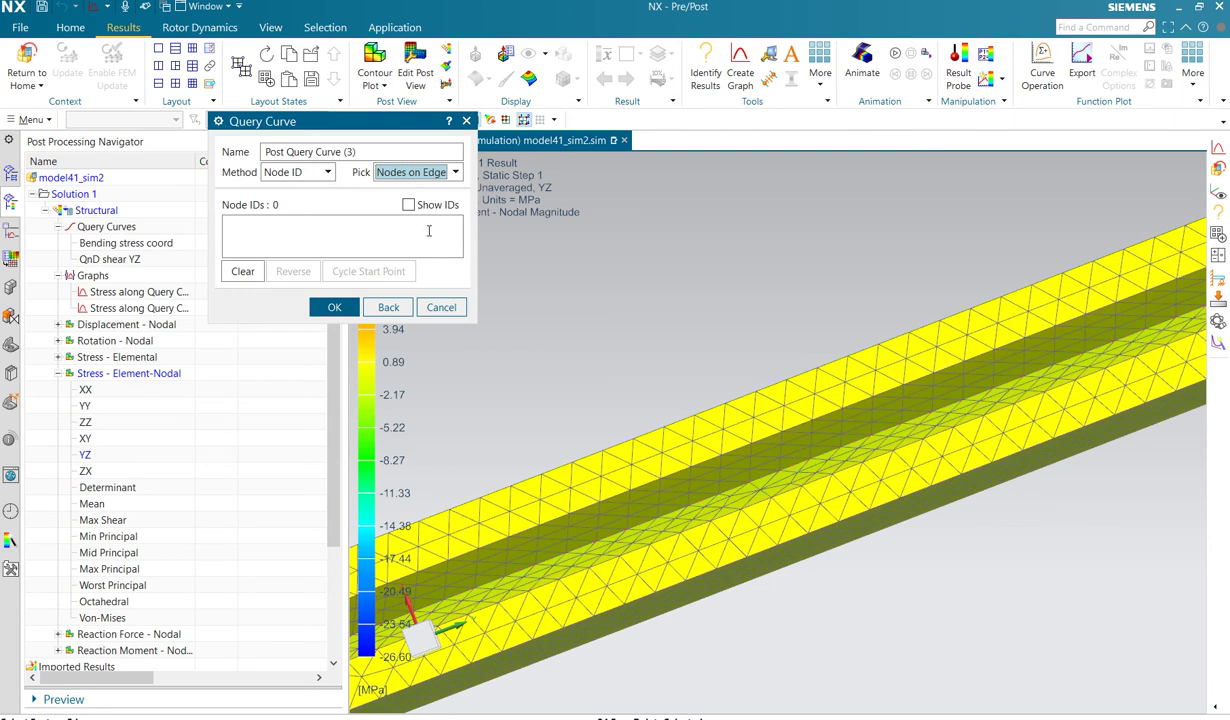
scroll(853, 410, up, 3)
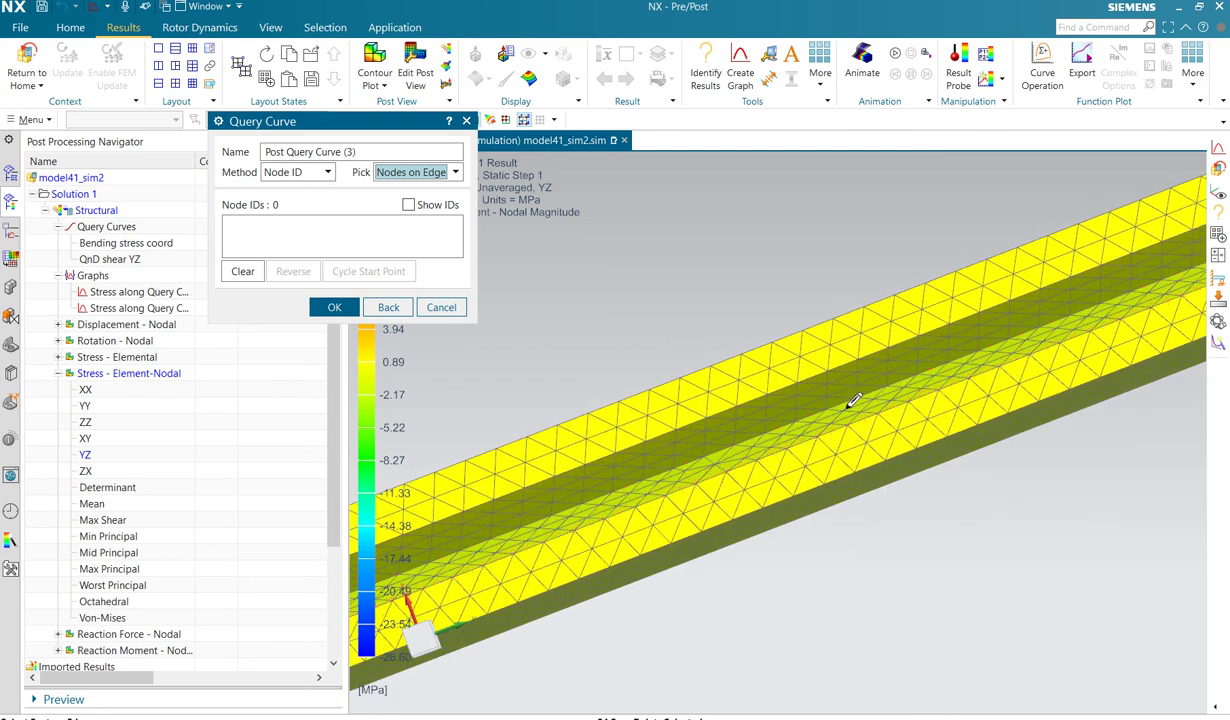
middle_drag(857, 378, 750, 430)
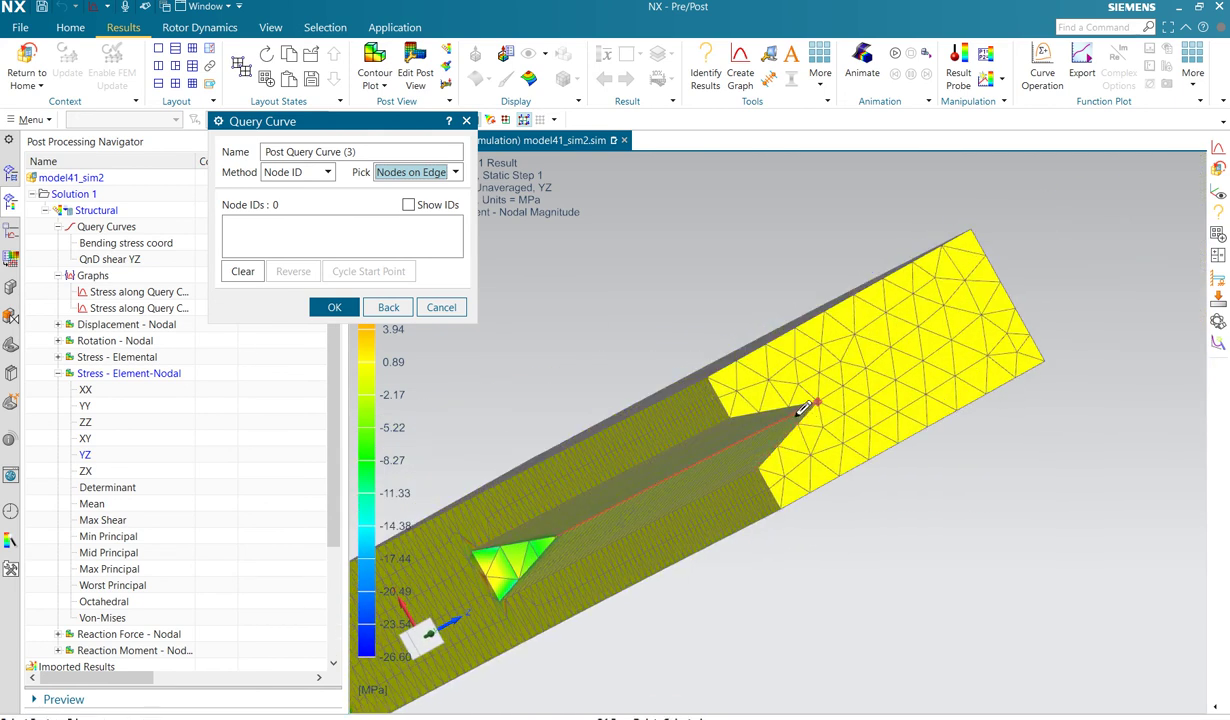
click(804, 408)
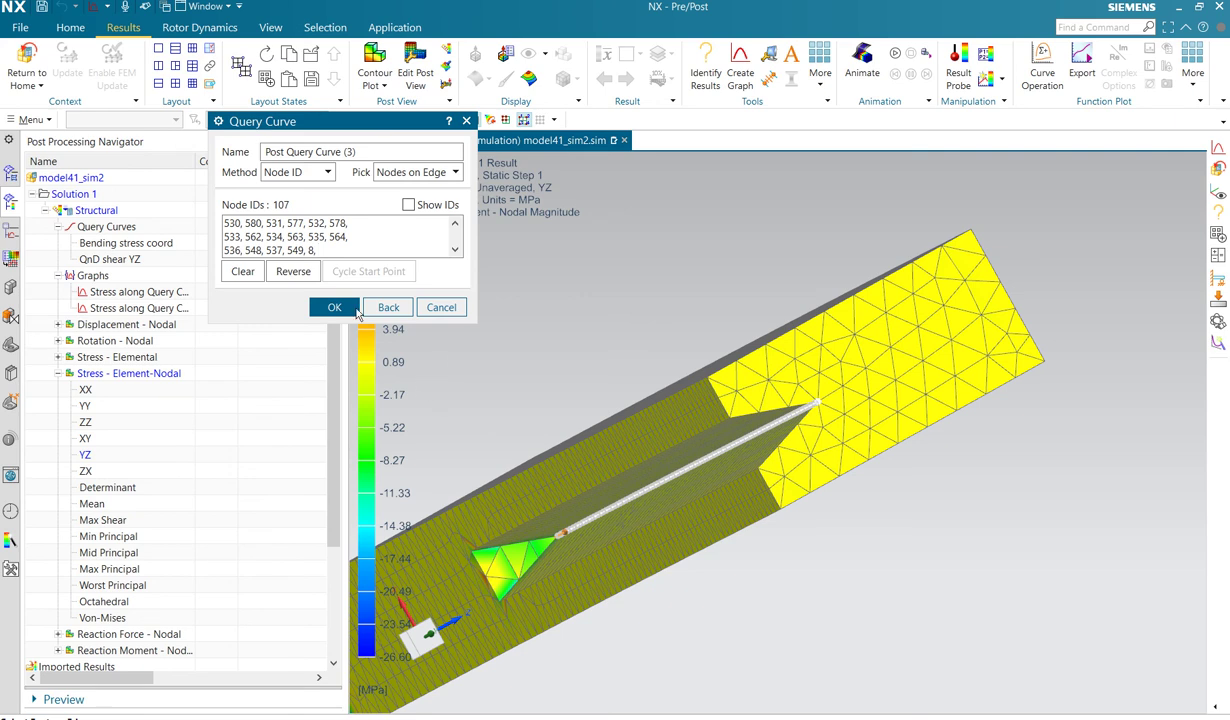
- Confirm Post Query Curve (3) and create the graph titled 'YY stress on edge'
click(336, 307)
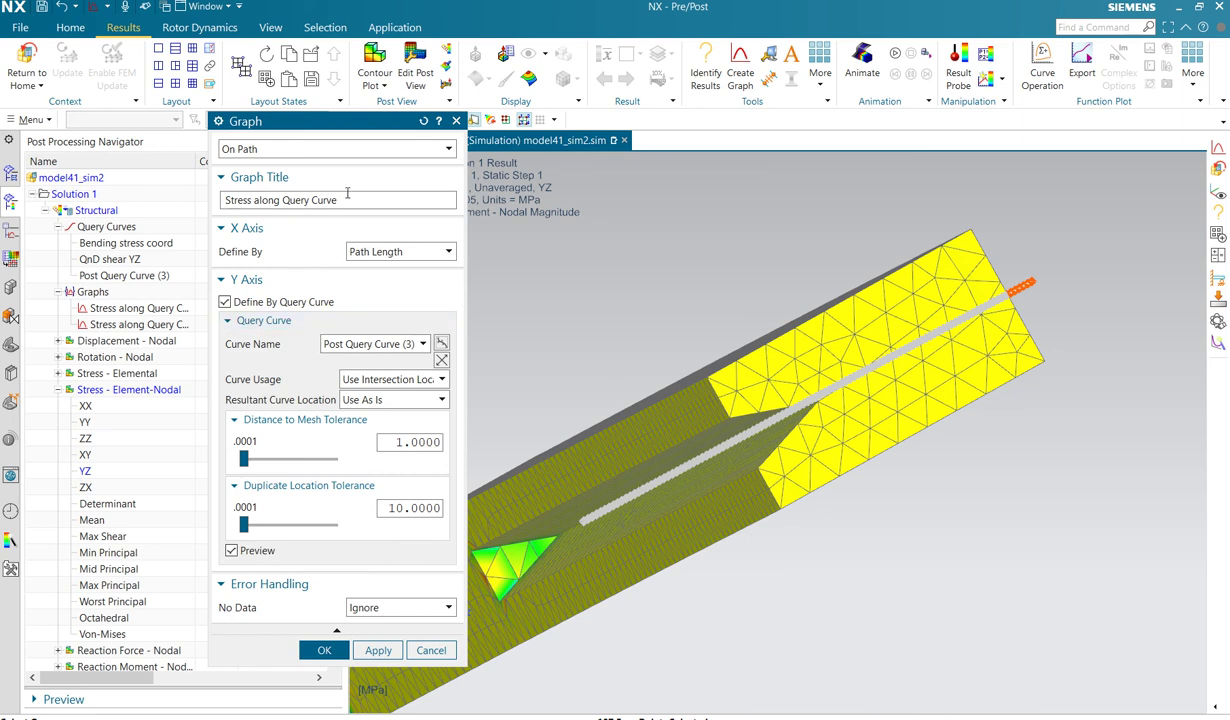
drag(350, 201, 193, 234)
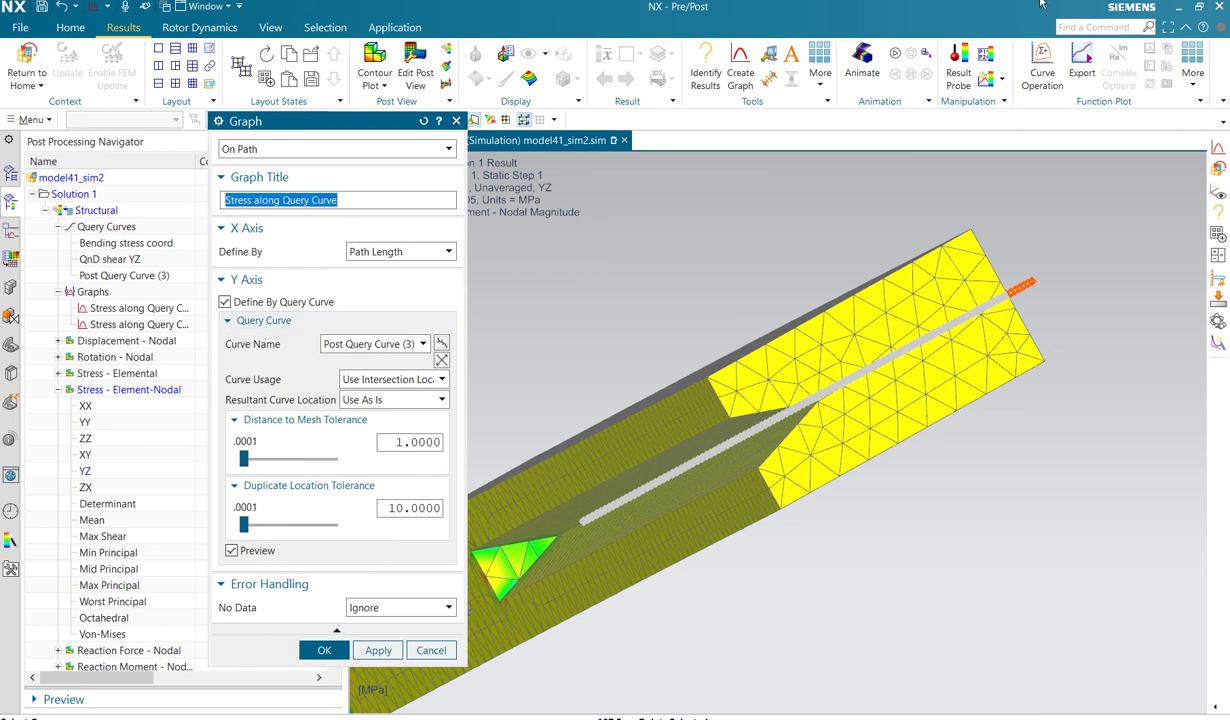
text(YY)
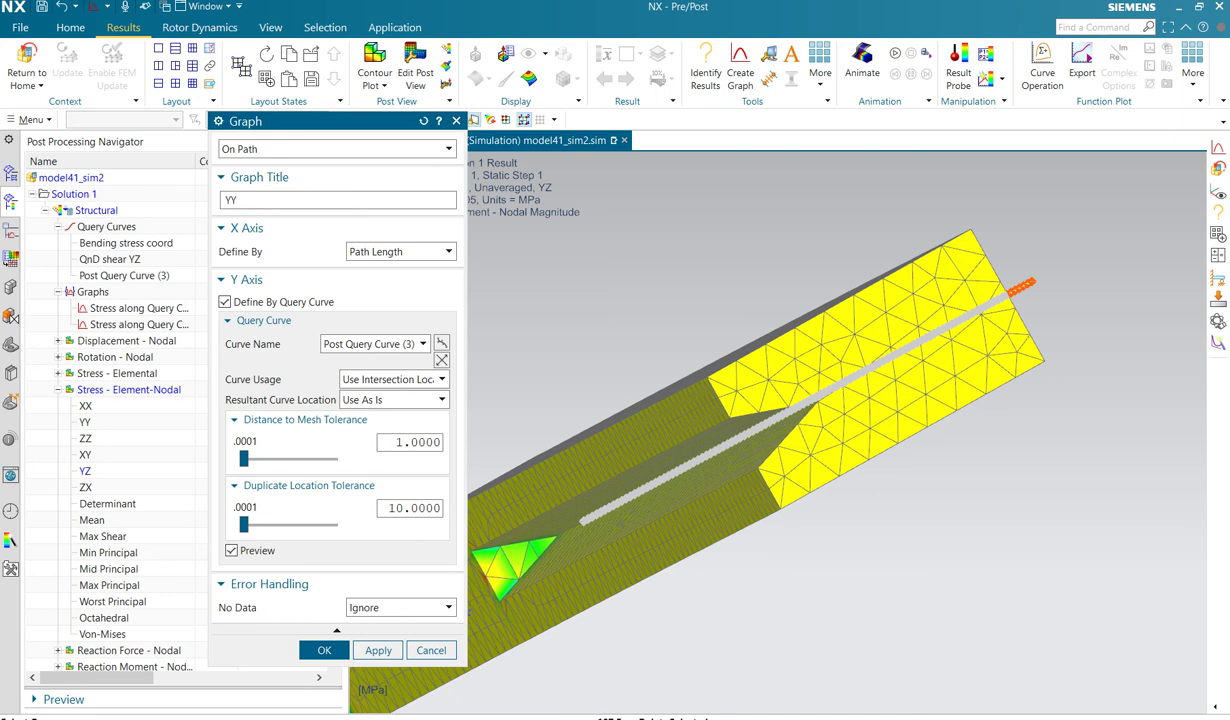
text( stress on edge)
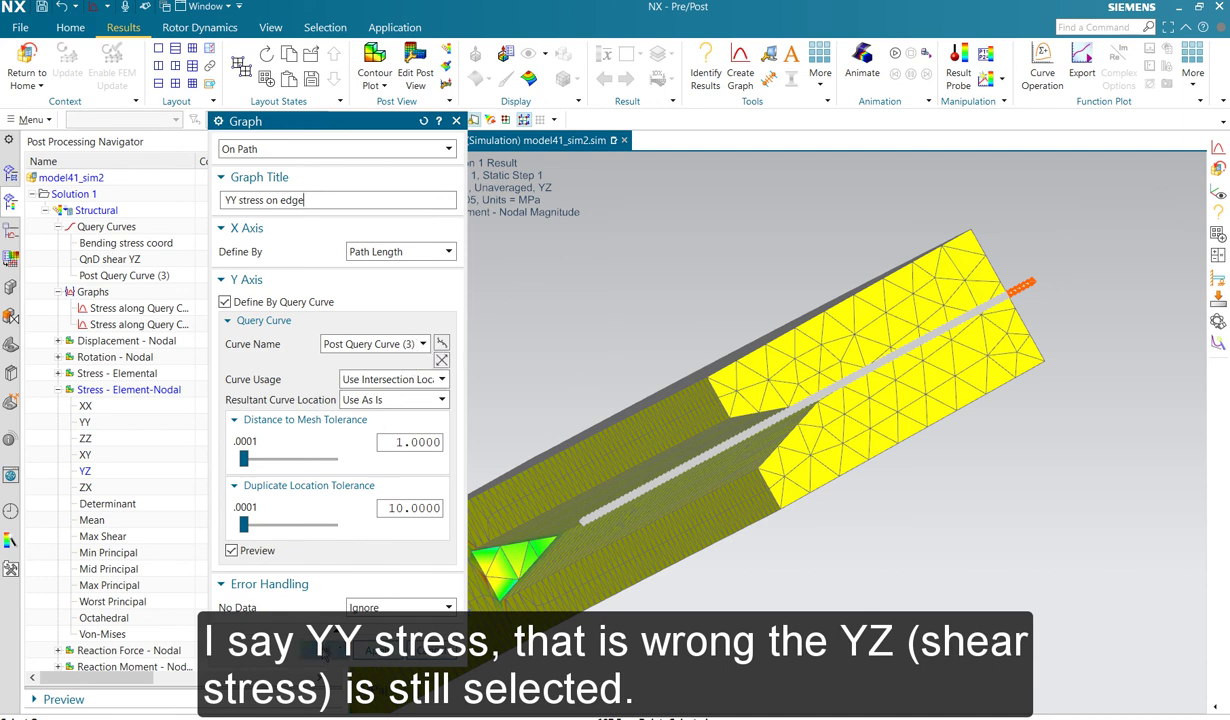
click(325, 651)
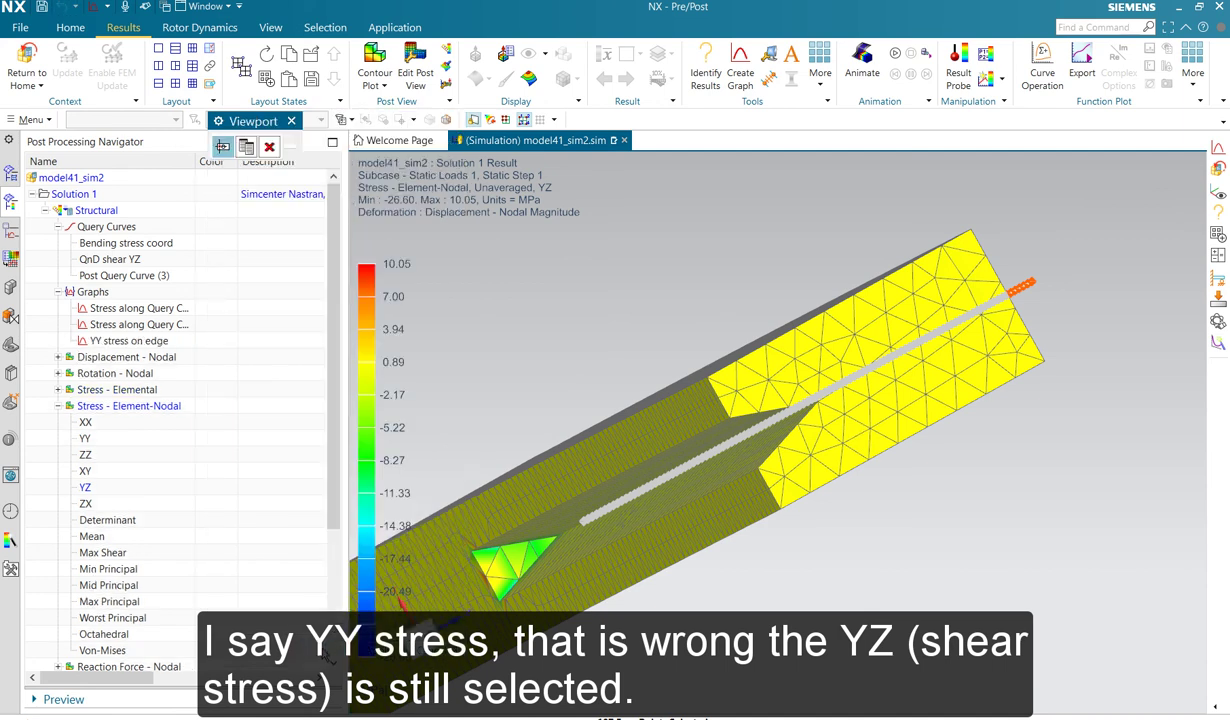
- Reorient the beam and select the YZ stress component in the navigator
scroll(550, 400, down, 2)
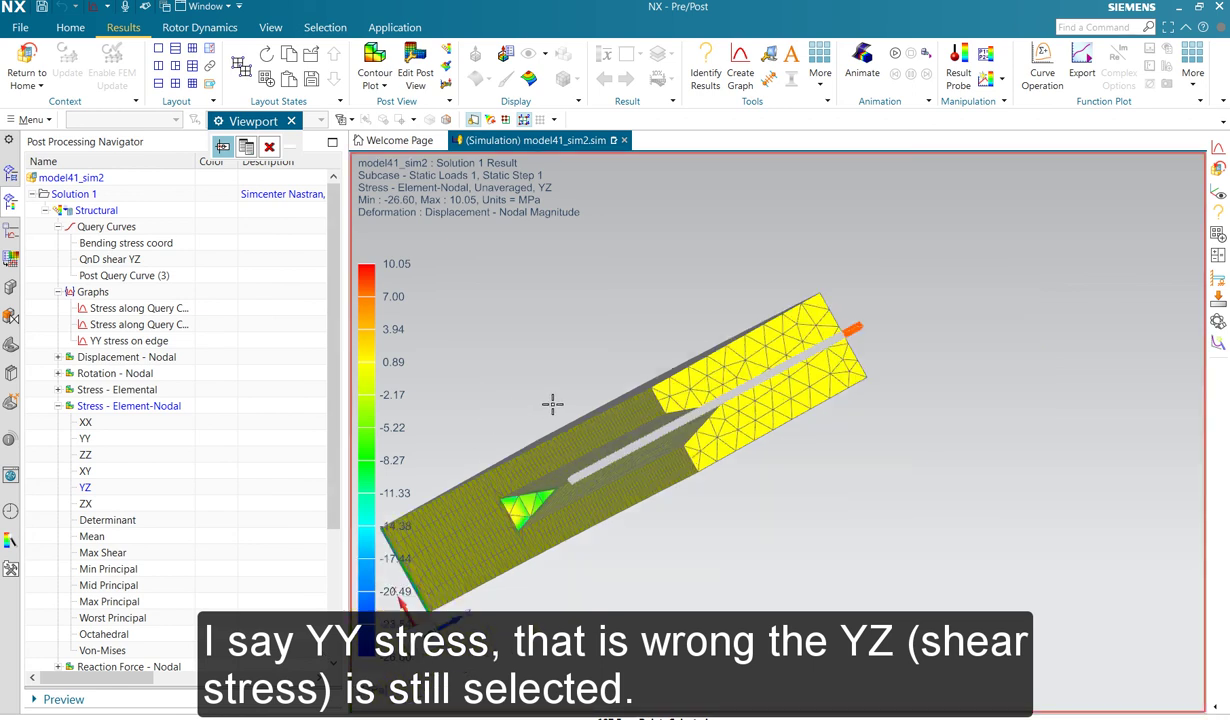
middle_drag(615, 299, 664, 357)
middle_drag(520, 382, 557, 371)
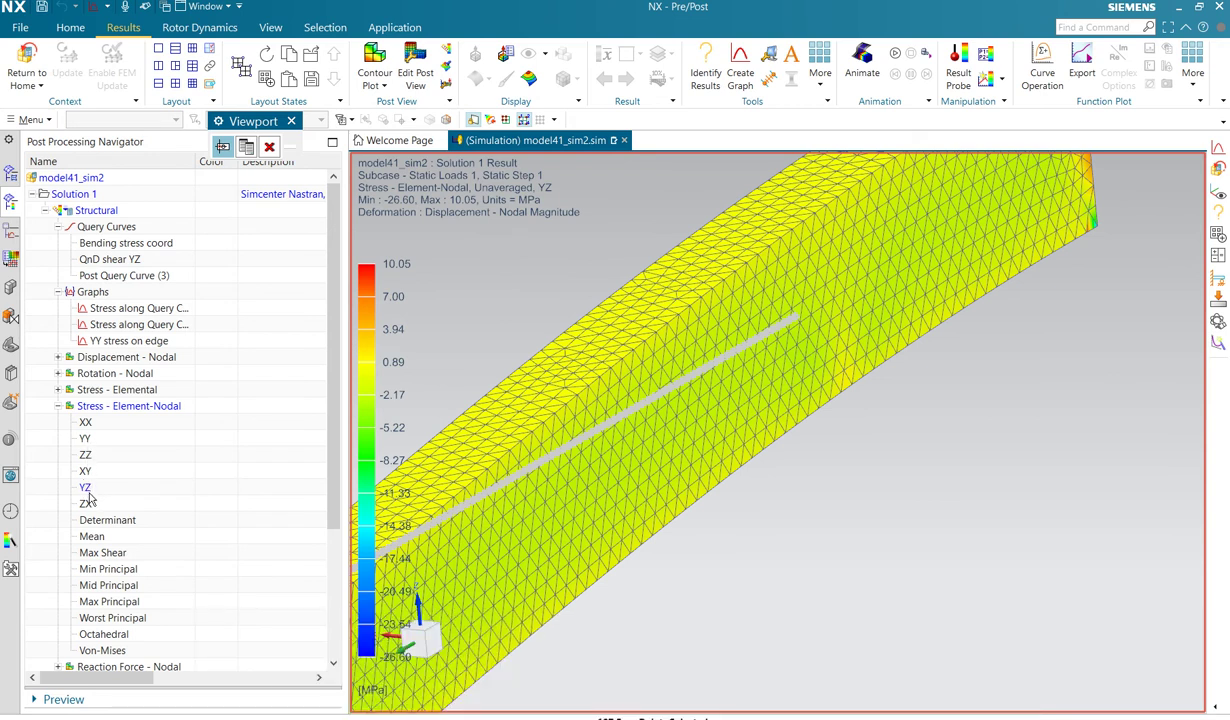
click(88, 491)
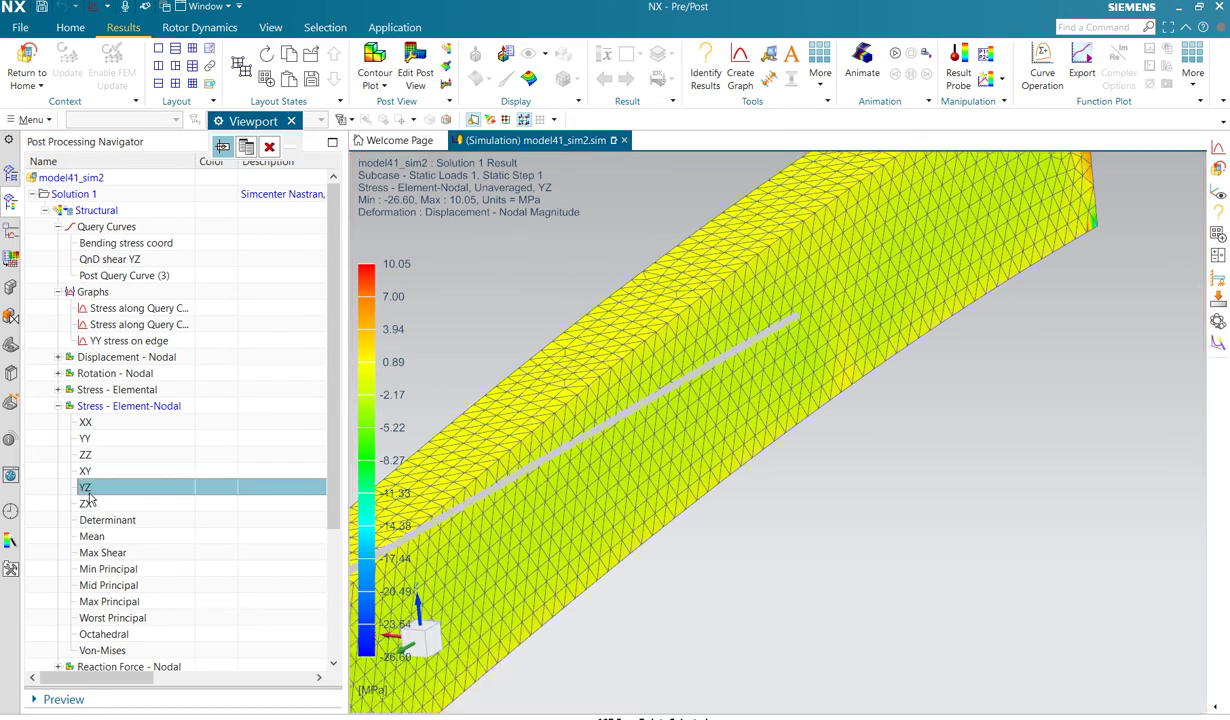
click(247, 148)
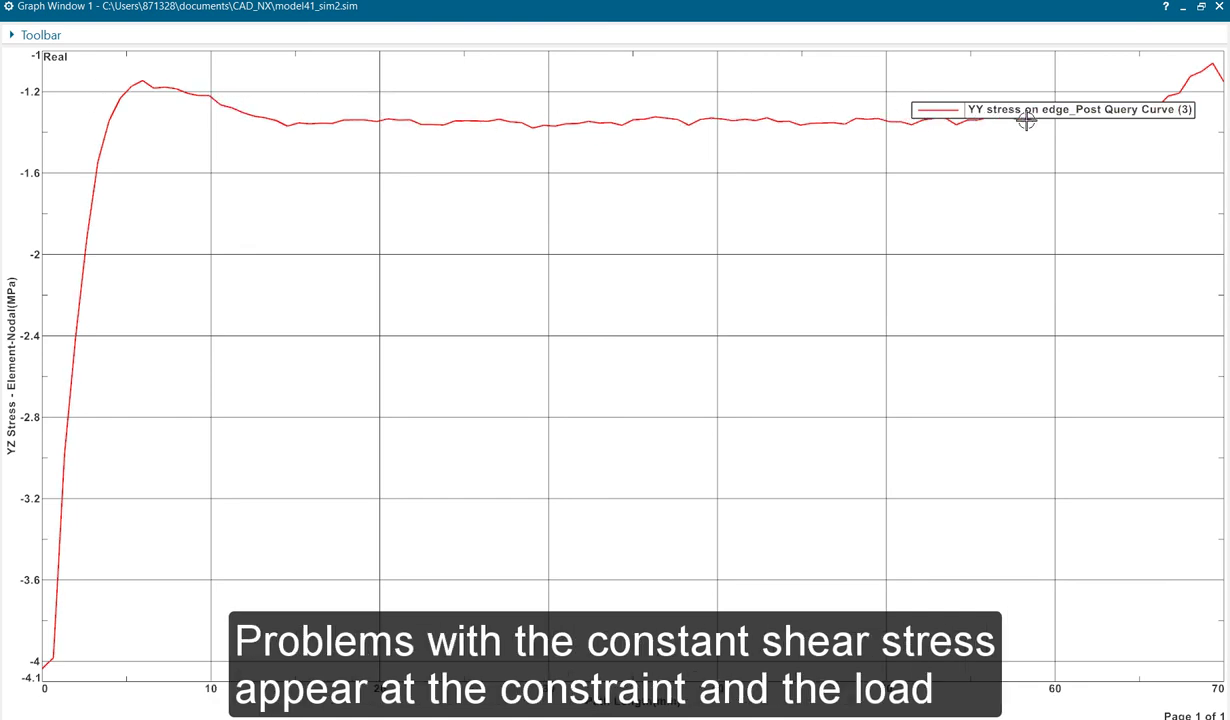
click(1119, 117)
click(1219, 6)
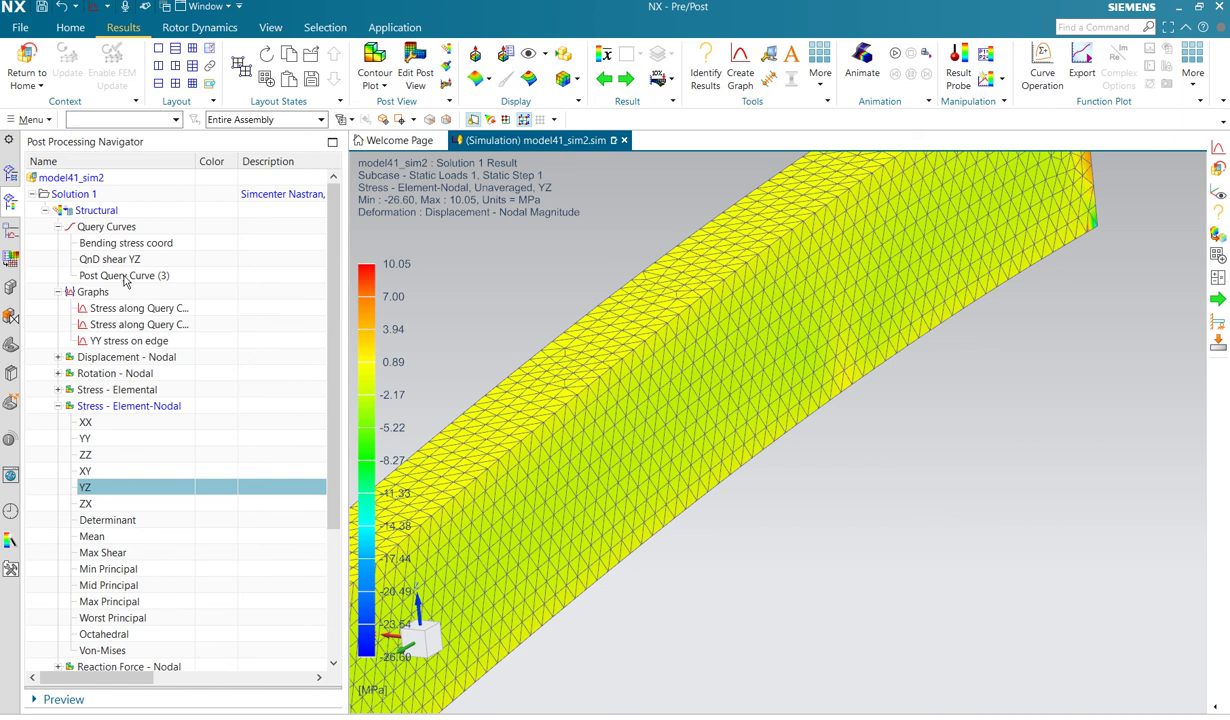
- Select Post Query Curve (3) in the results tree and reframe the whole beam
click(124, 276)
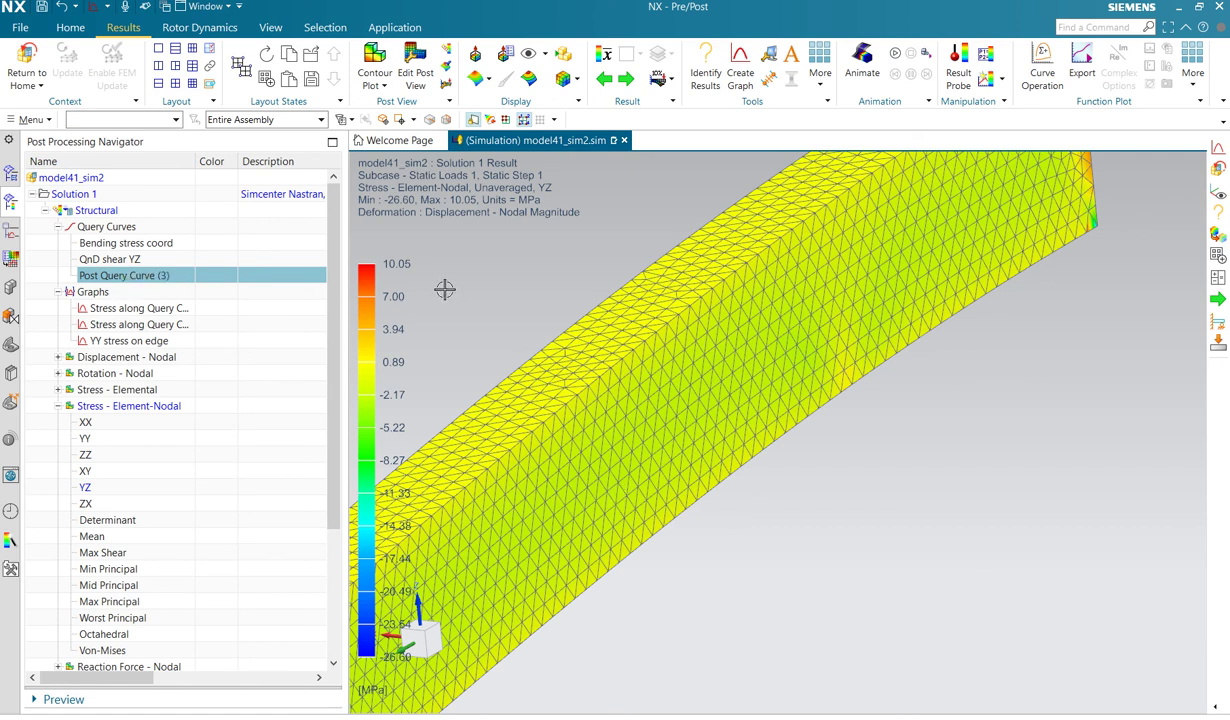
middle_drag(650, 421, 714, 445)
middle_drag(689, 530, 706, 493)
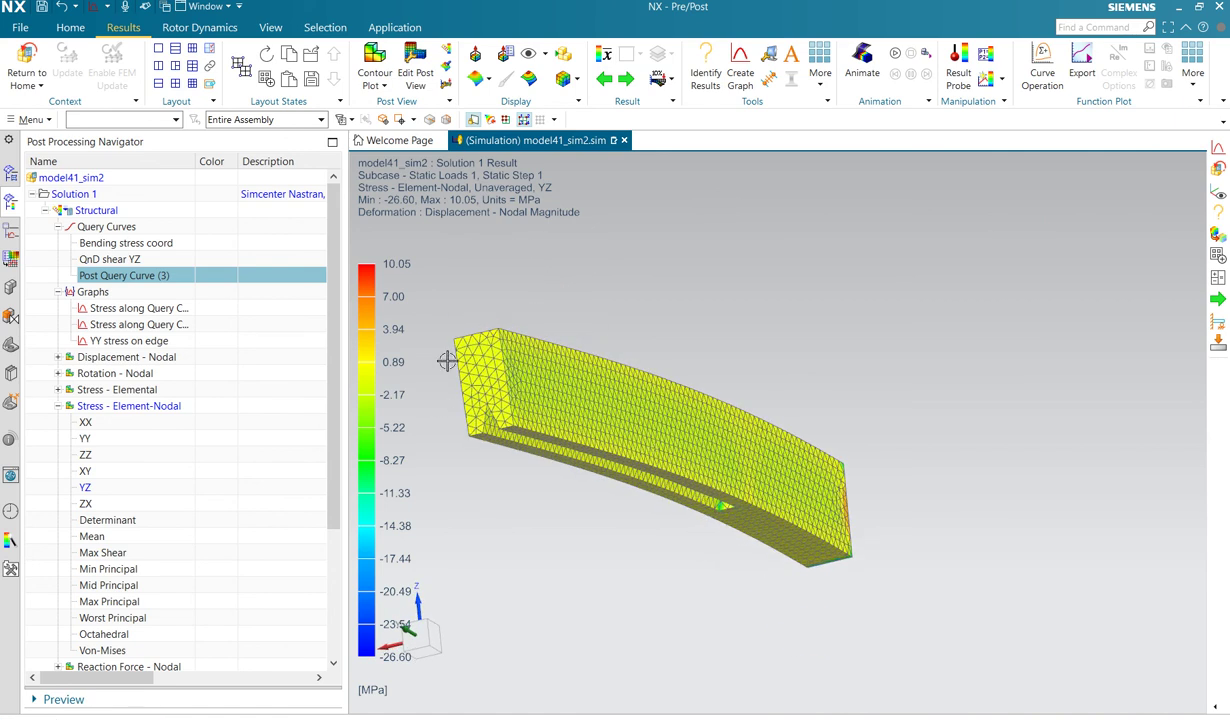
- Contour the beam with Reaction Force - Nodal Z (-2.558 to 8.444 N) and view the constrained end
scroll(172, 530, down, 3)
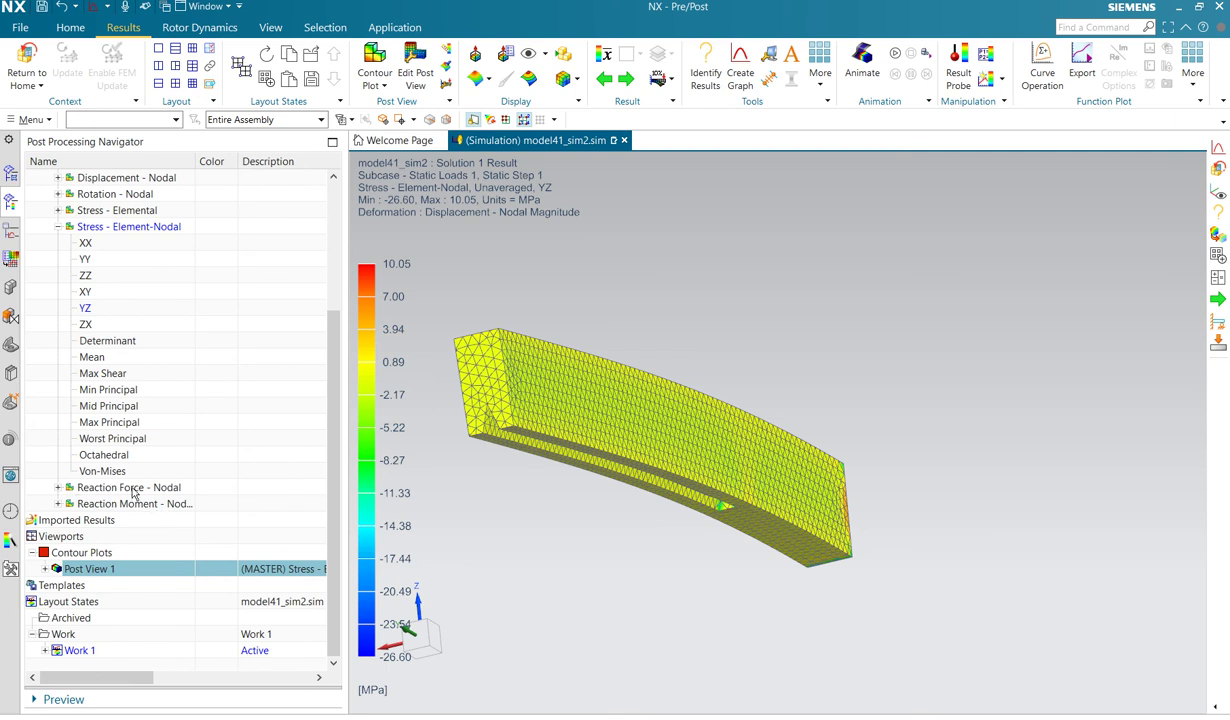
click(58, 487)
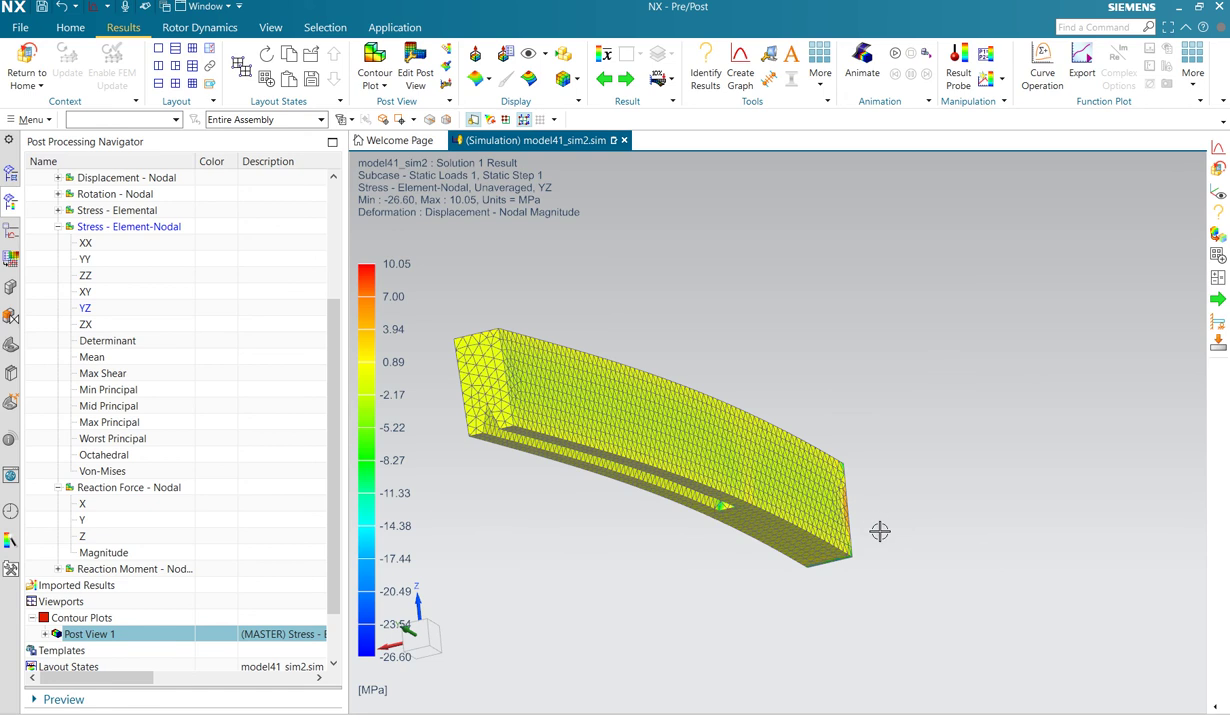
double_click(87, 538)
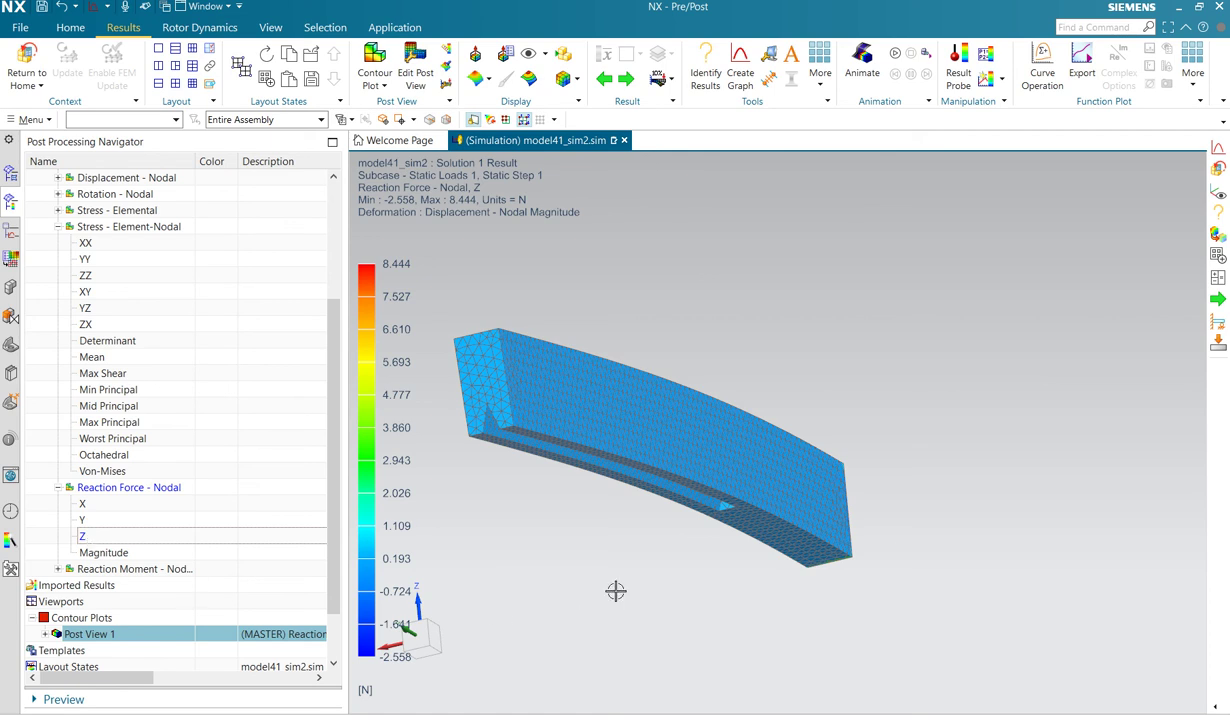
mouse_move(615, 591)
middle_down()
mouse_move(604, 602)
mouse_move(618, 626)
mouse_move(632, 600)
mouse_move(560, 638)
mouse_move(453, 641)
mouse_move(440, 714)
mouse_move(425, 651)
middle_up()
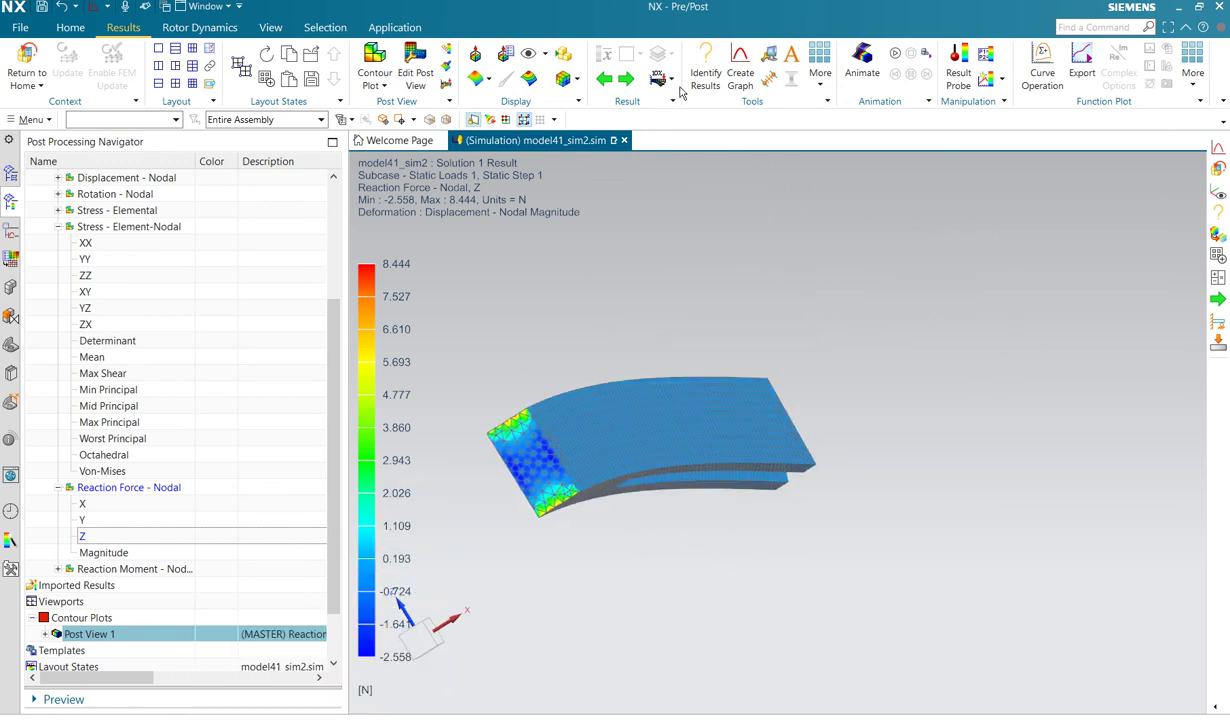
- Identify results on the beam's end face by Feature Face: Z reaction sums to 100.000 over 217 nodes
click(700, 62)
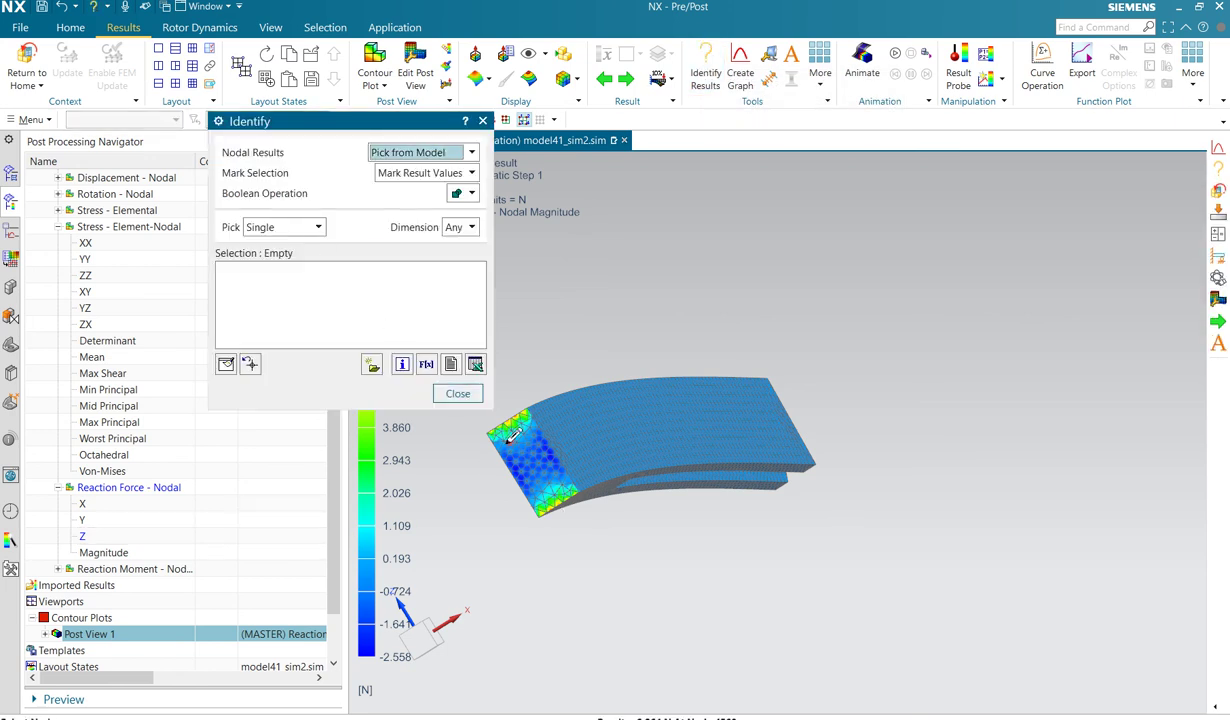
click(318, 228)
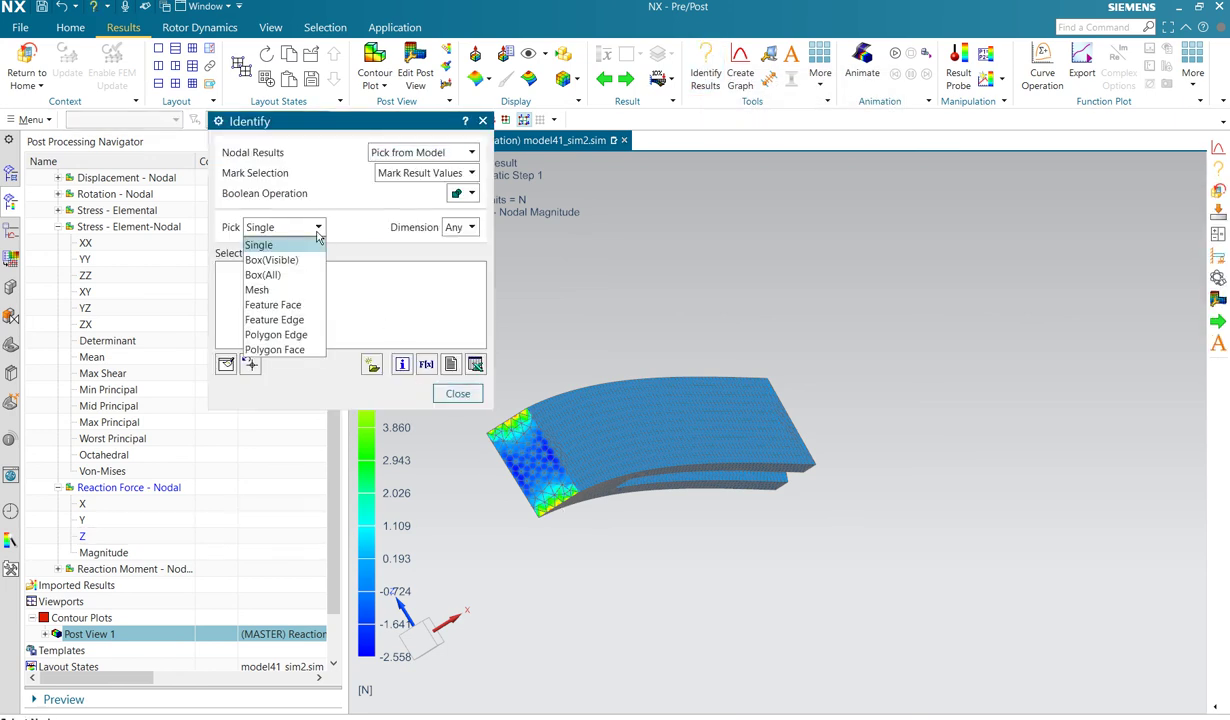
click(300, 305)
click(493, 465)
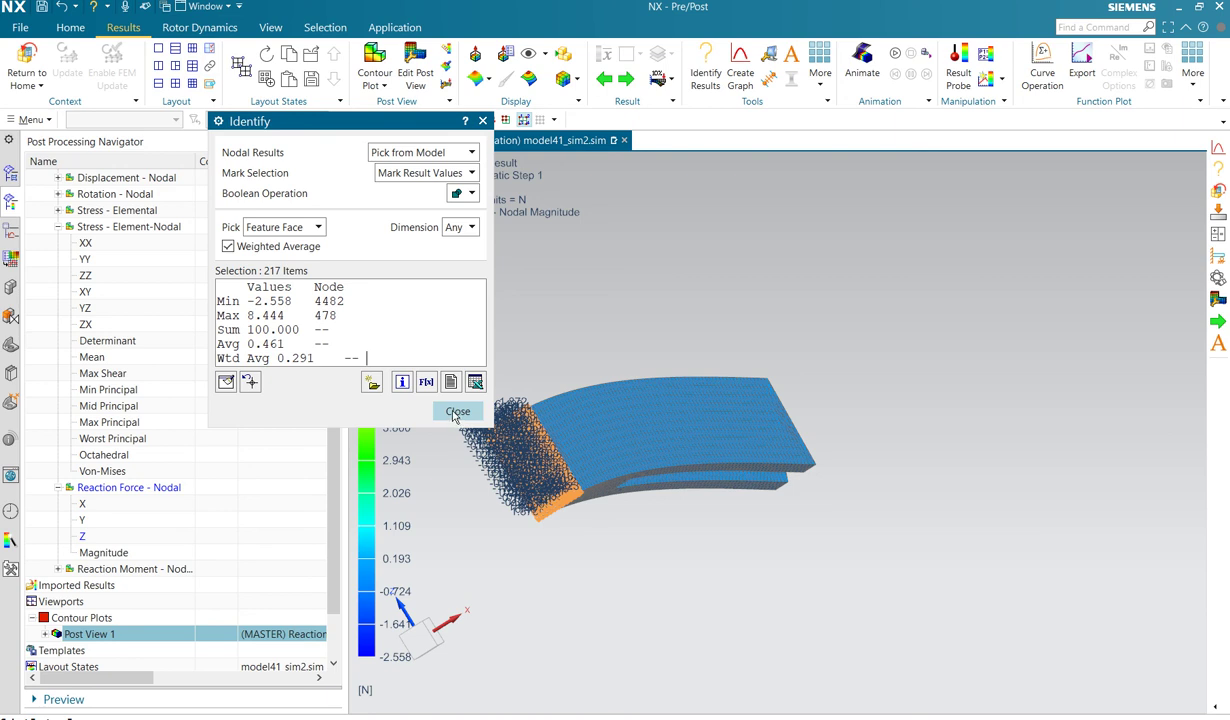
click(455, 412)
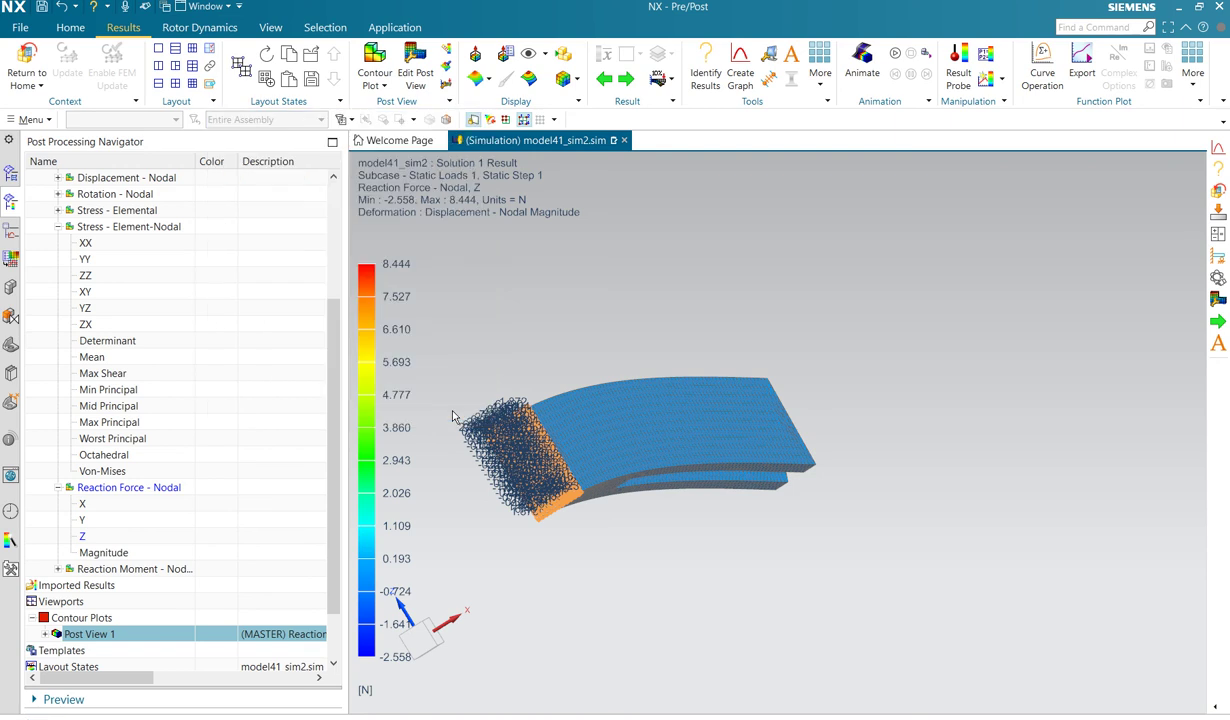